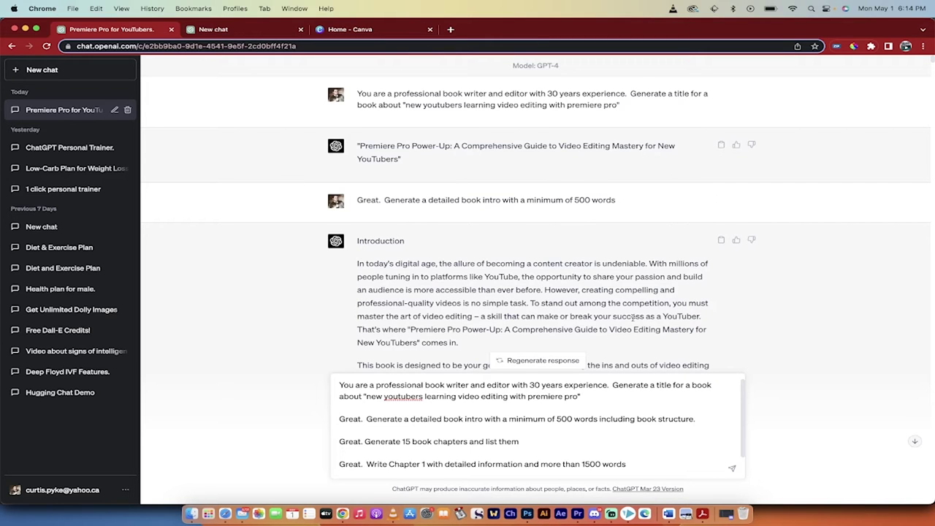
Step: Switch to PremiereProForNewYoutubers.pdf in Acrobat and scroll from its cover to the Introduction page
click(702, 516)
scroll(519, 285, up, 15)
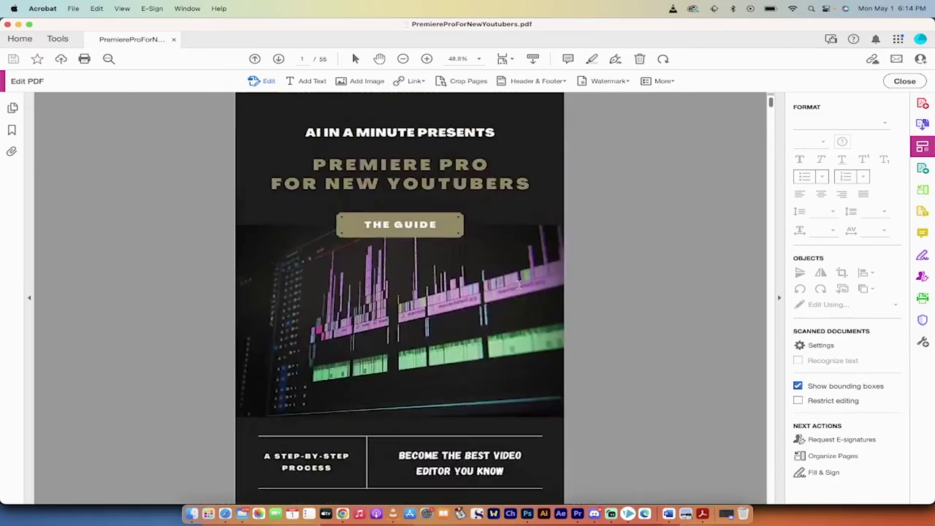
scroll(367, 130, down, 1)
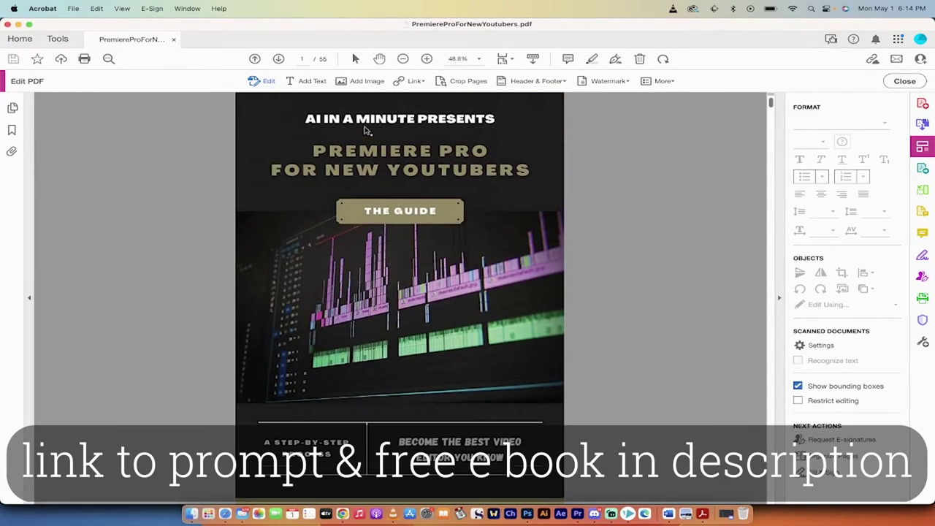
scroll(445, 130, down, 1)
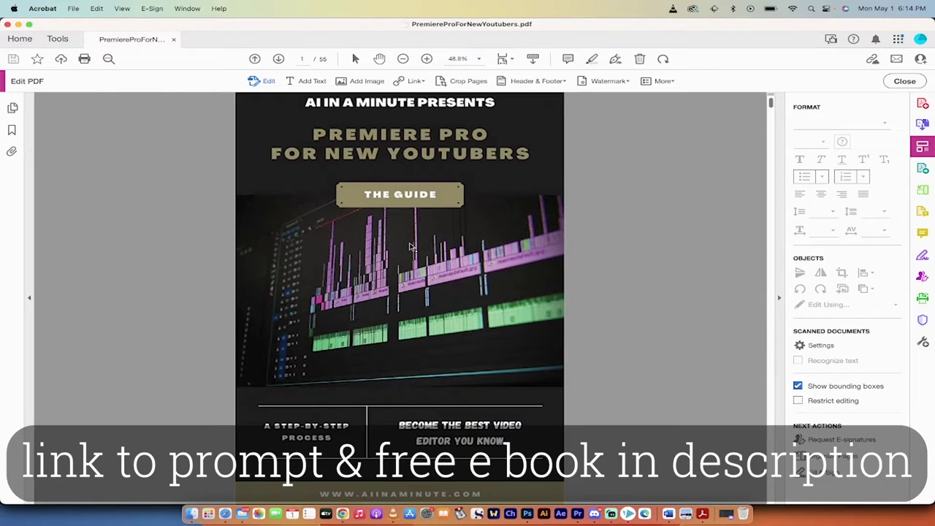
scroll(392, 322, down, 8)
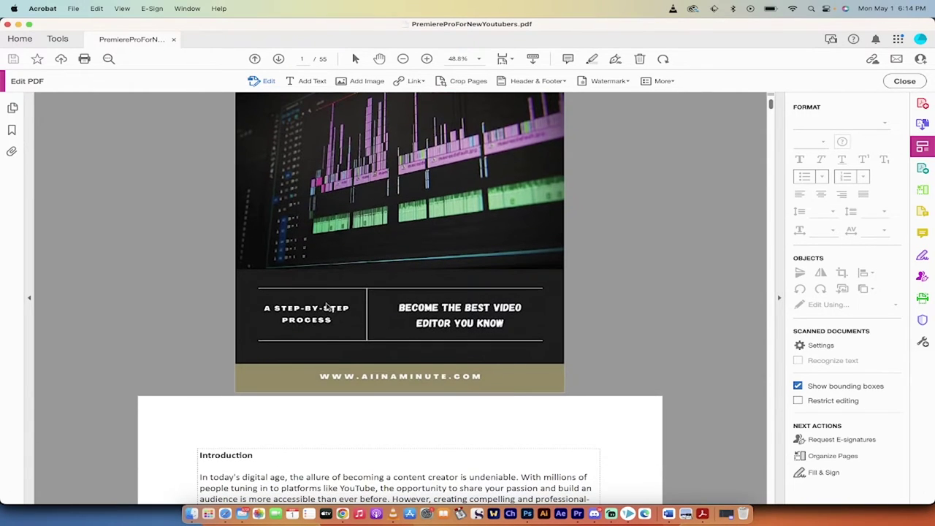
scroll(454, 308, down, 2)
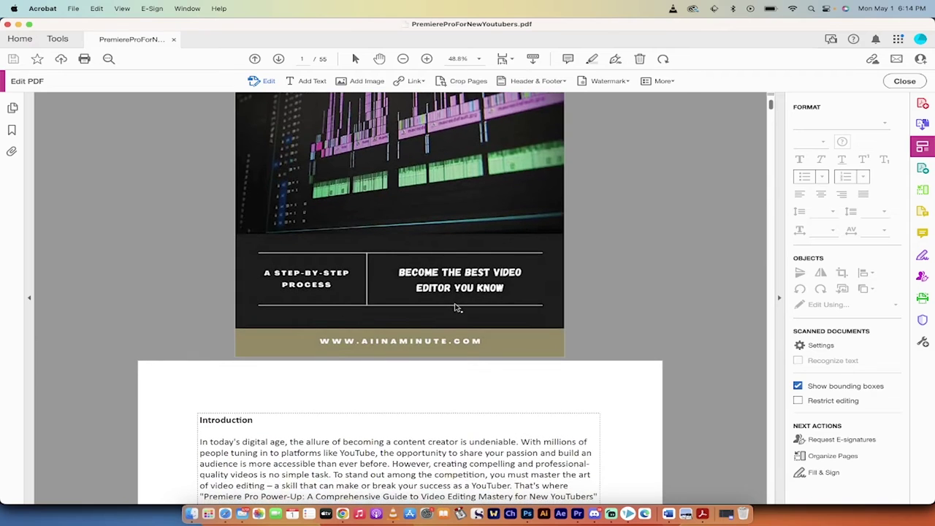
scroll(454, 307, down, 12)
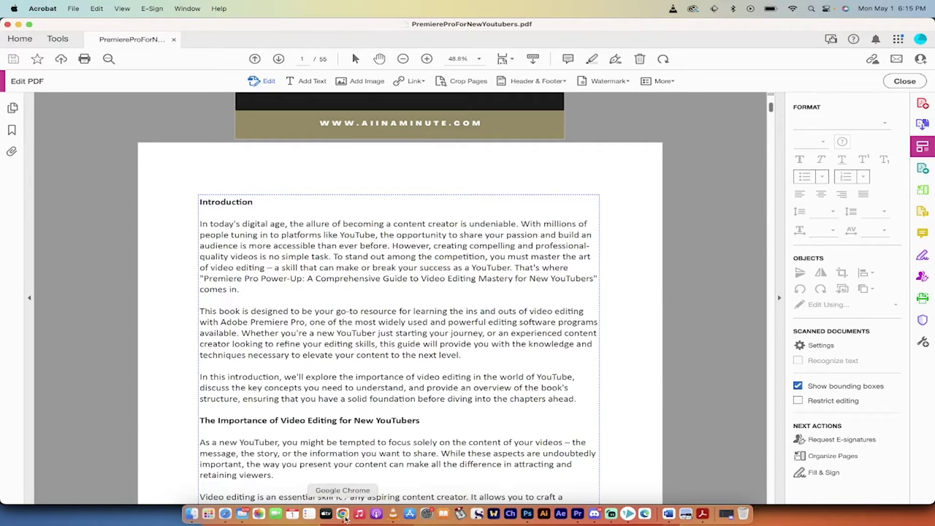
Step: Go back to the Premiere Pro for YouTubers chat and select the saved title prompt to copy
click(342, 513)
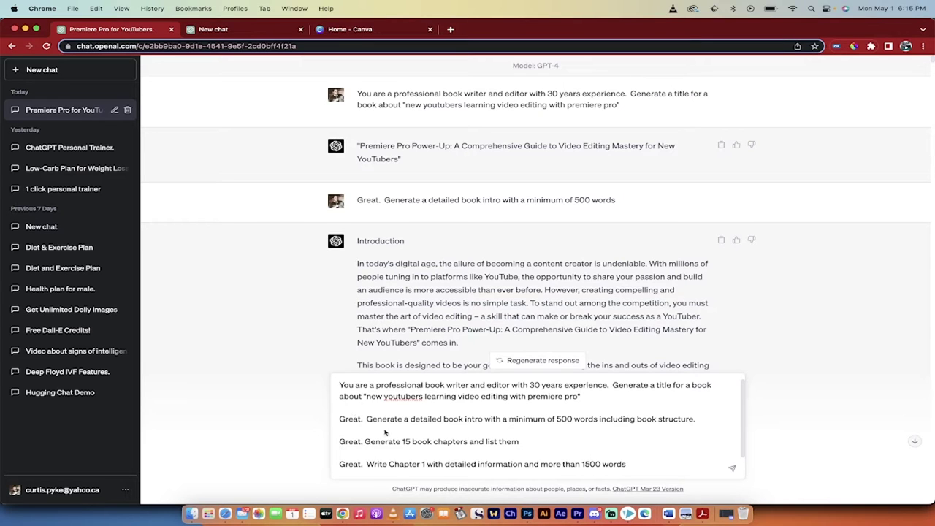
drag(341, 385, 456, 436)
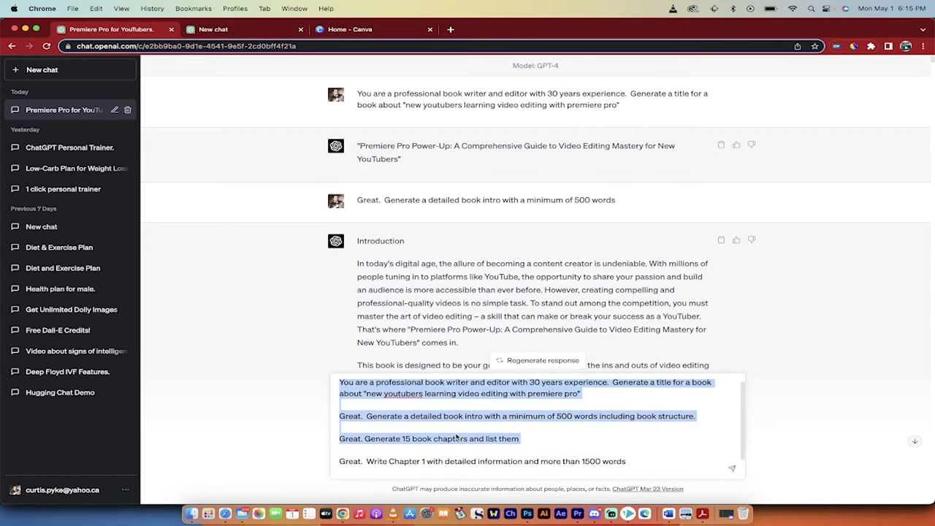
click(457, 406)
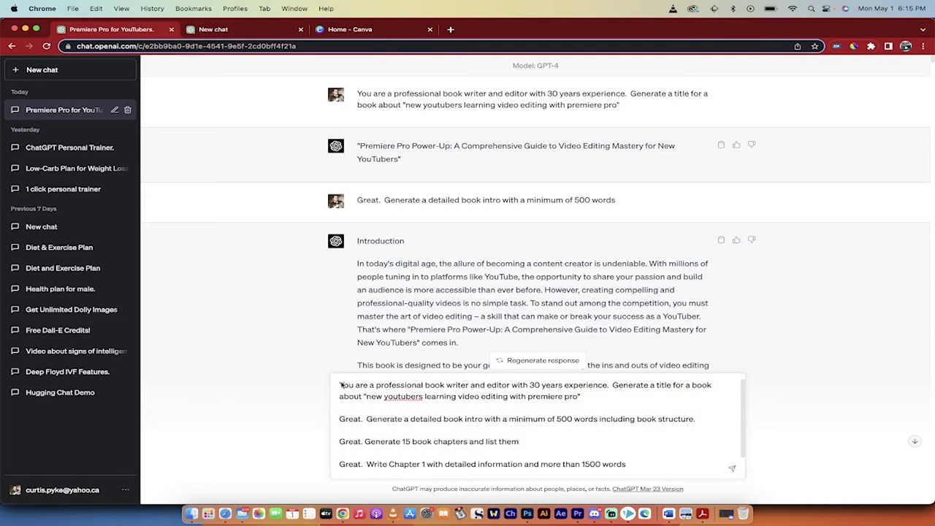
drag(340, 385, 579, 402)
key(super+c)
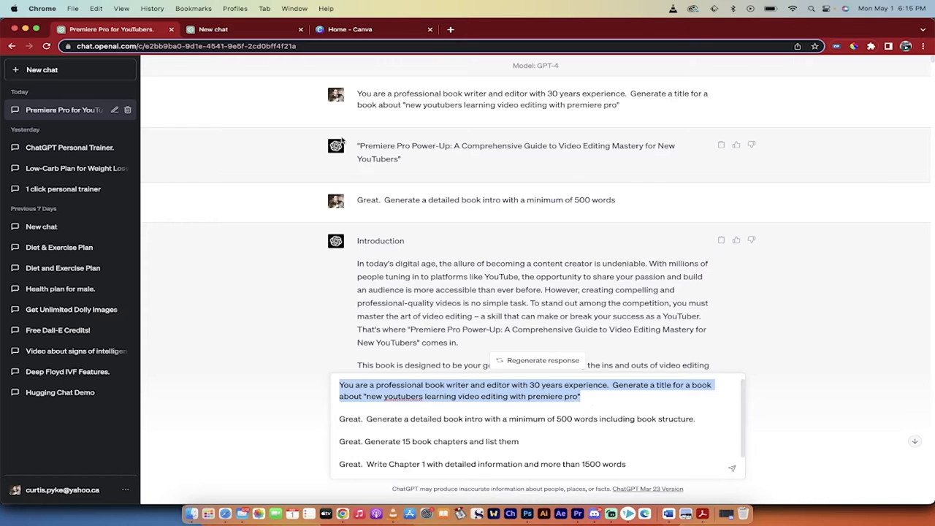
Step: In the empty new chat, keep GPT-4 as the model and paste the saved title prompt
click(245, 31)
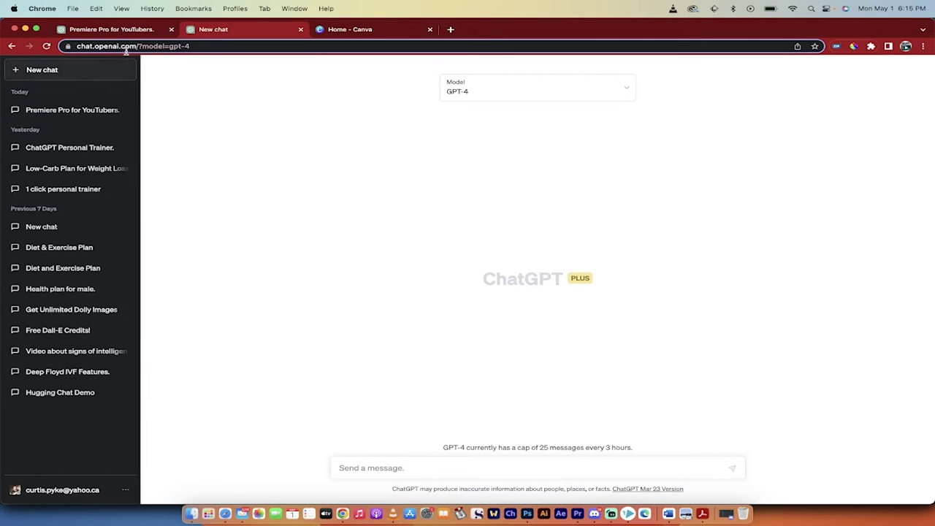
click(490, 90)
click(491, 93)
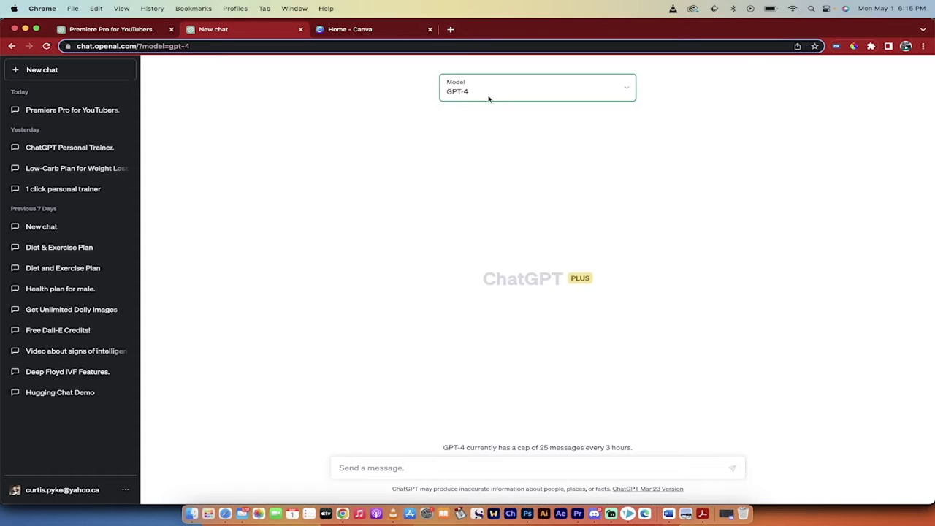
click(356, 469)
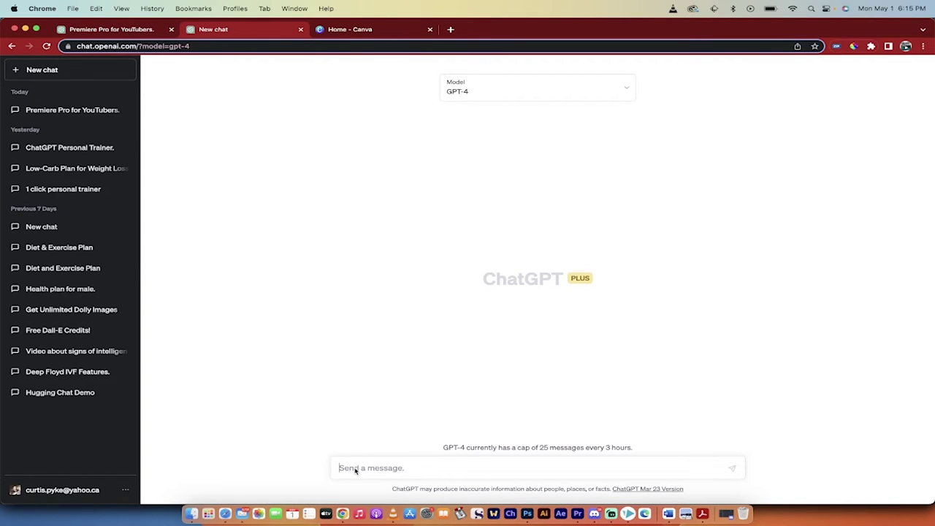
key(super+v)
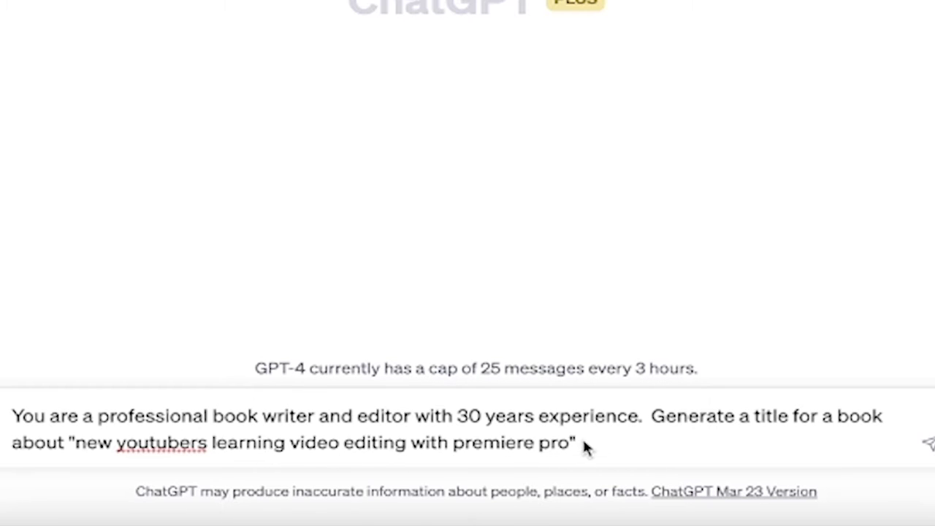
Step: Replace the quoted topic with "how to grow a small youtube channel into a big channel" and send
drag(584, 442, 69, 452)
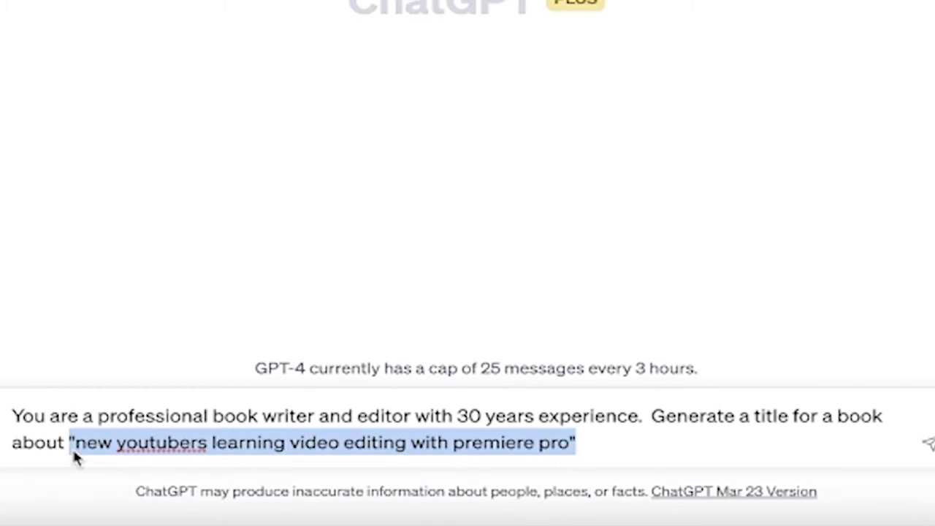
text(")
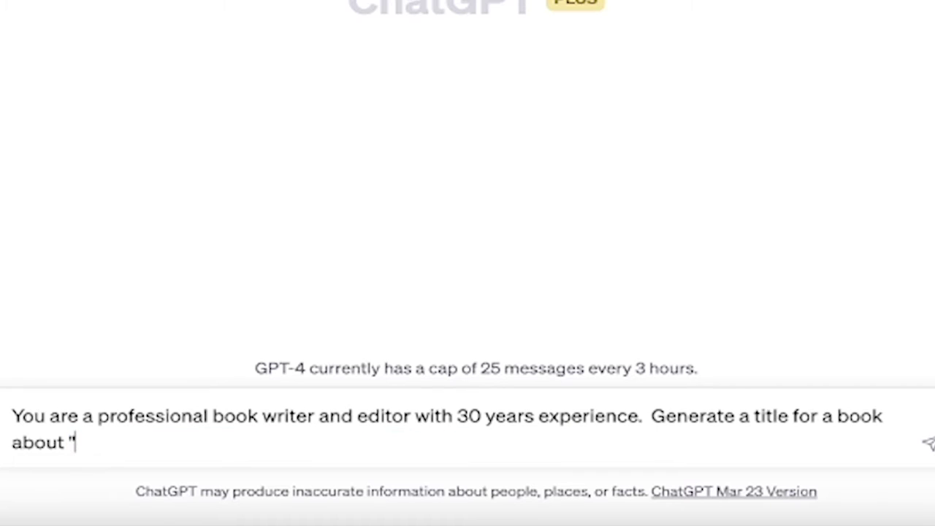
text(how to gorw)
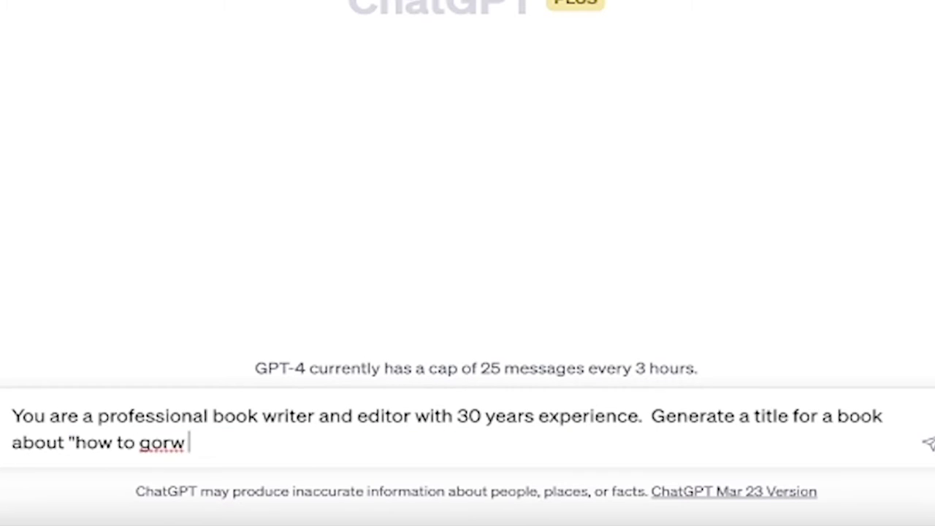
key(BackSpace)
key(BackSpace)
key(BackSpace)
key(BackSpace)
text(row a )
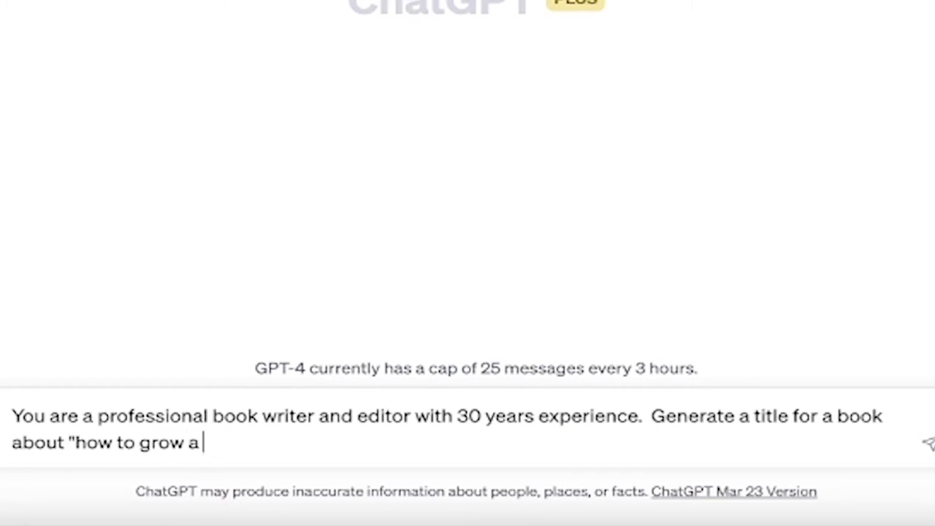
text(small youtube chnane)
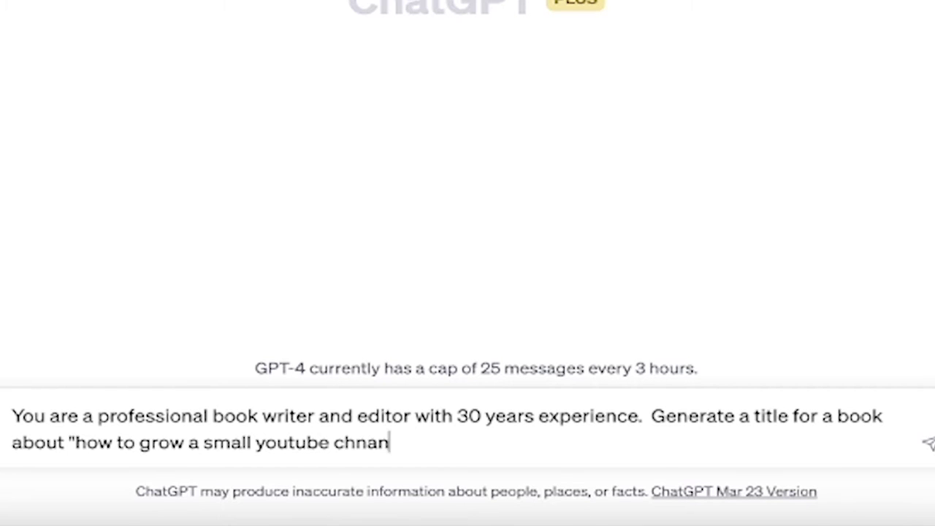
key(BackSpace)
key(BackSpace)
key(BackSpace)
key(BackSpace)
text(annel )
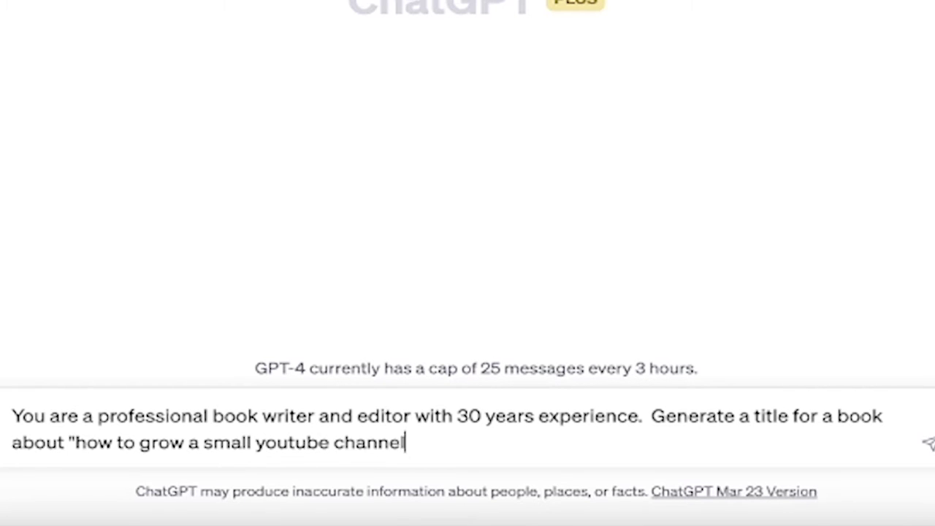
text(into a big chan)
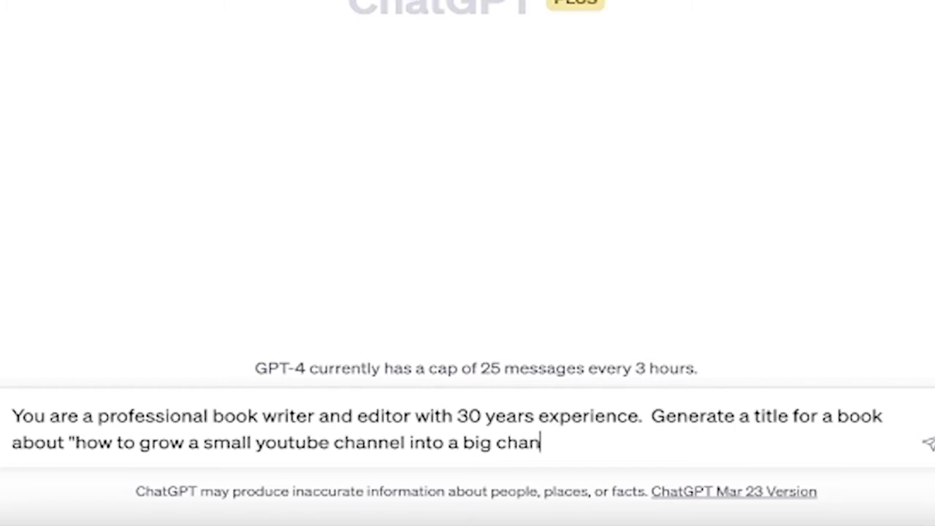
text(nel")
key(ctrl+a)
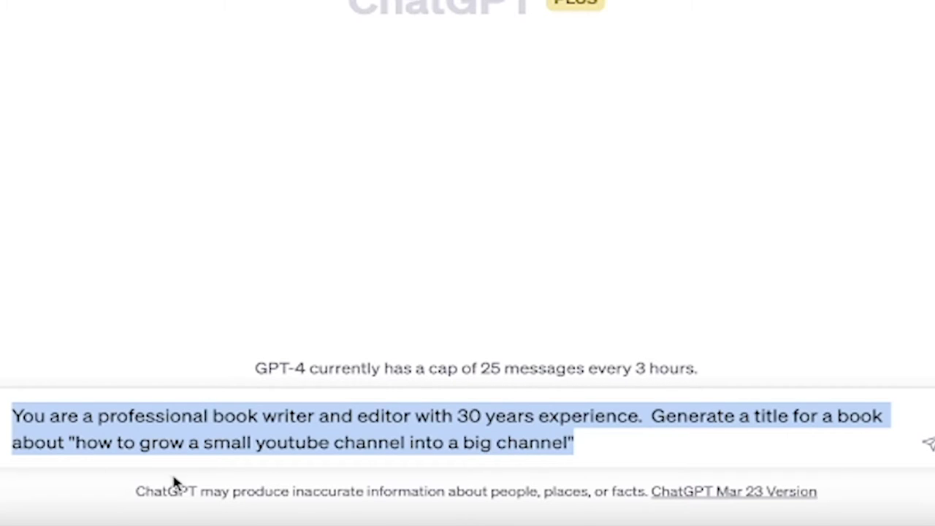
click(585, 433)
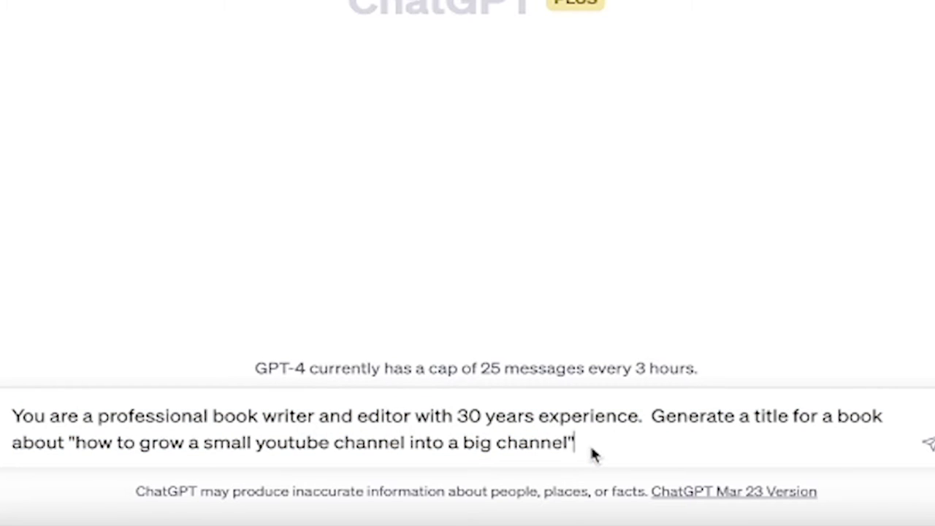
key(Return)
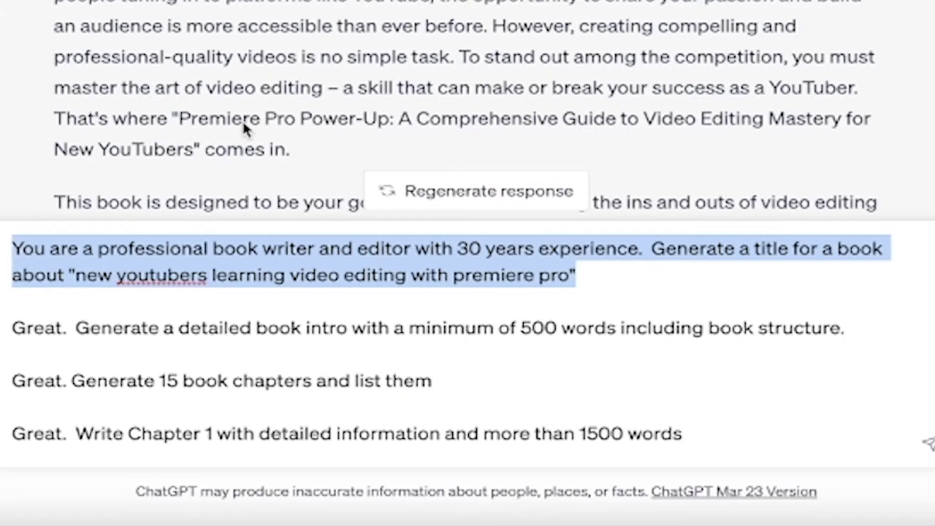
Step: Select the 'Generate a detailed book intro' prompt line in the saved list to copy it
scroll(198, 331, down, 2)
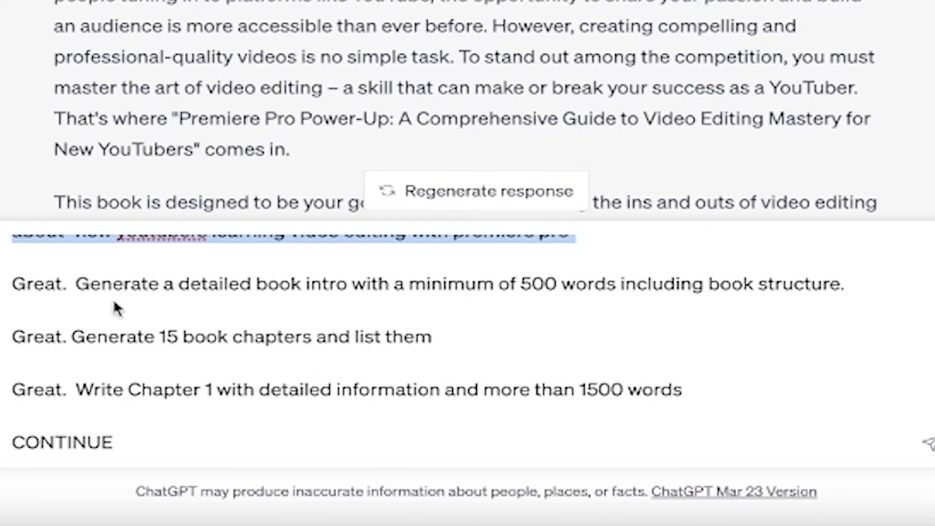
click(13, 285)
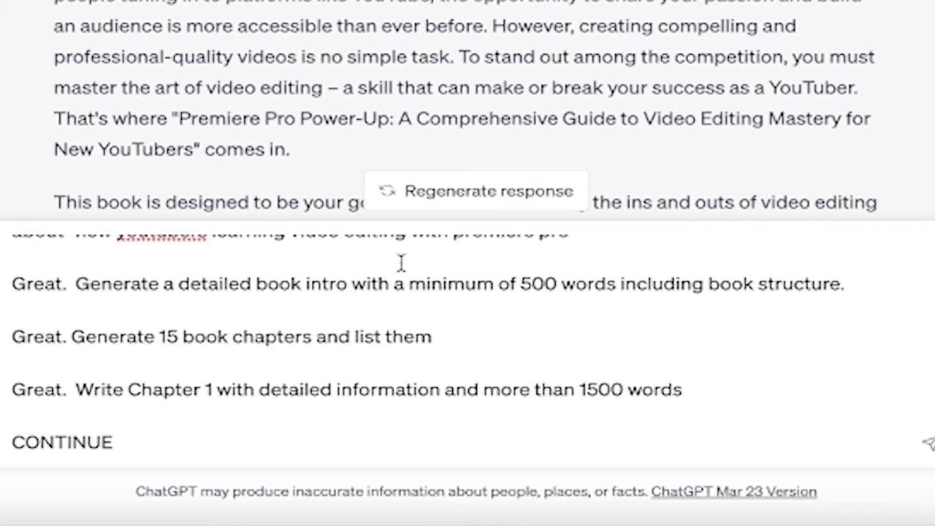
drag(15, 287, 861, 279)
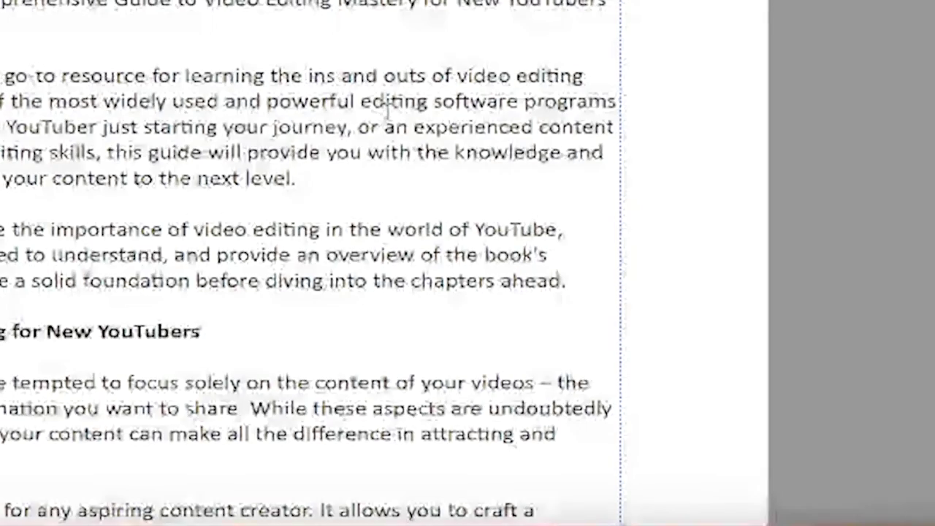
scroll(387, 109, down, 10)
Step: Scroll through the Premiere Pro PDF's chapter list, then return to the ChatGPT intro conversation
scroll(91, 79, down, 3)
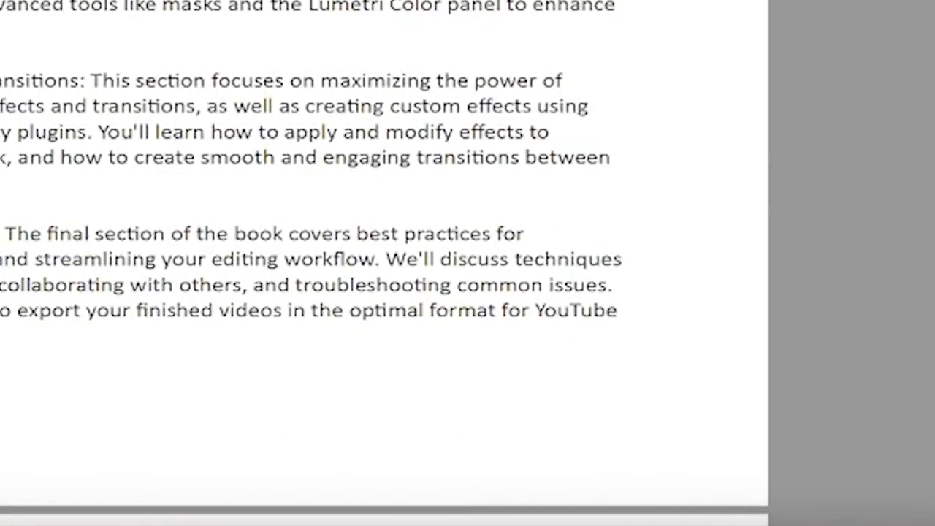
scroll(384, 258, up, 7)
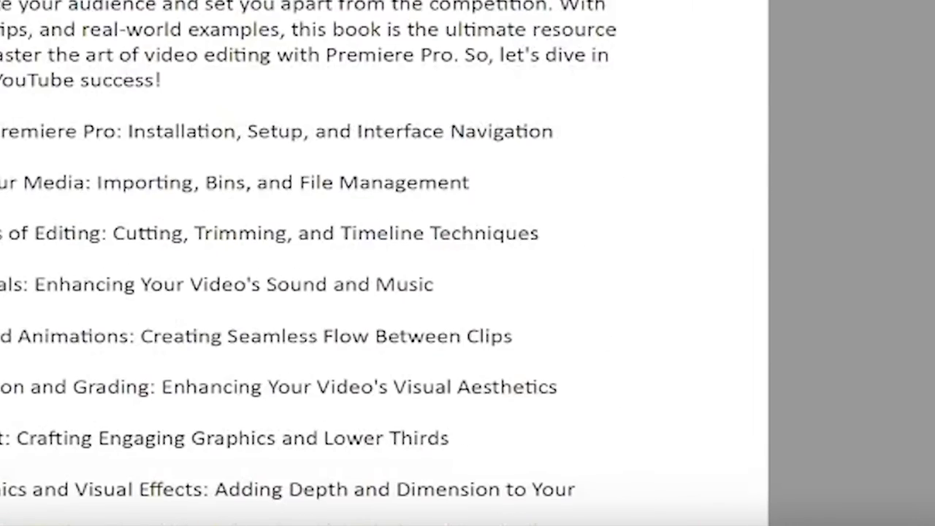
scroll(384, 258, down, 2)
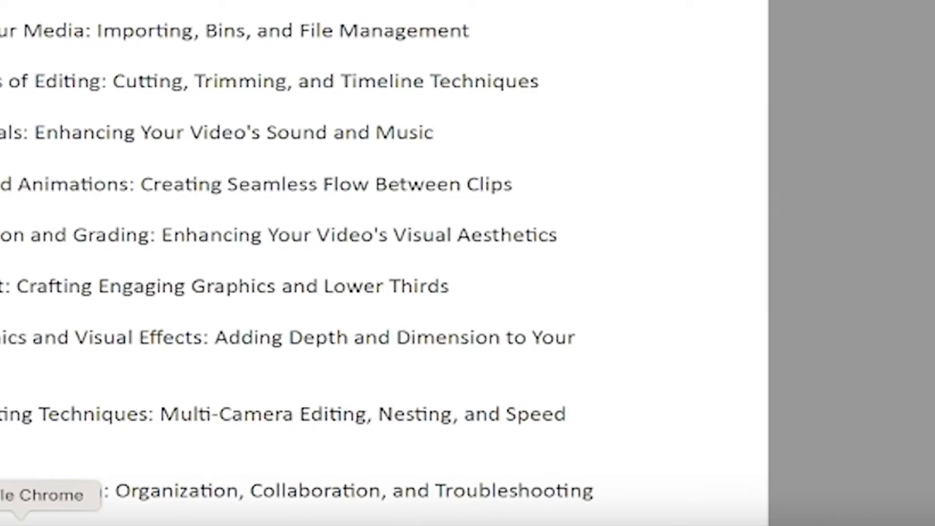
click(20, 520)
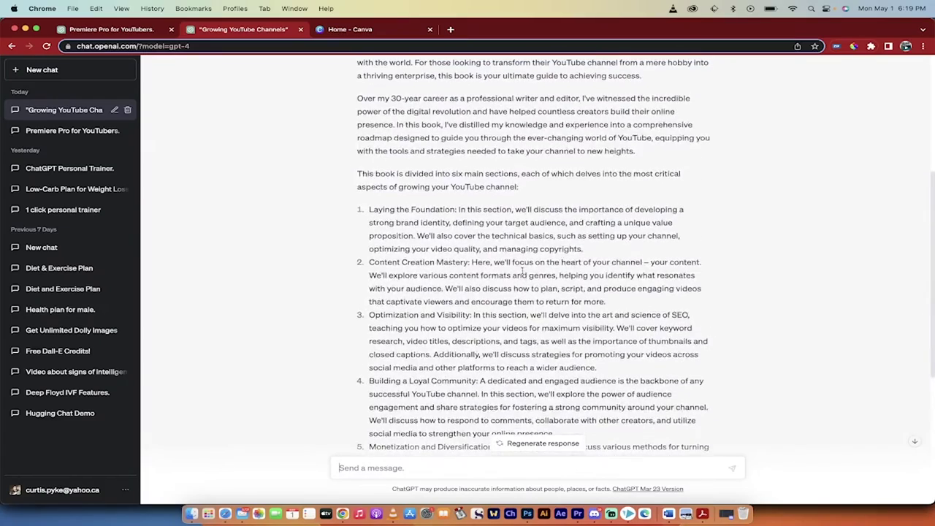
Step: Read through the "From Modest to Mighty" introduction down to its case studies, exercises and call to action
scroll(523, 270, up, 3)
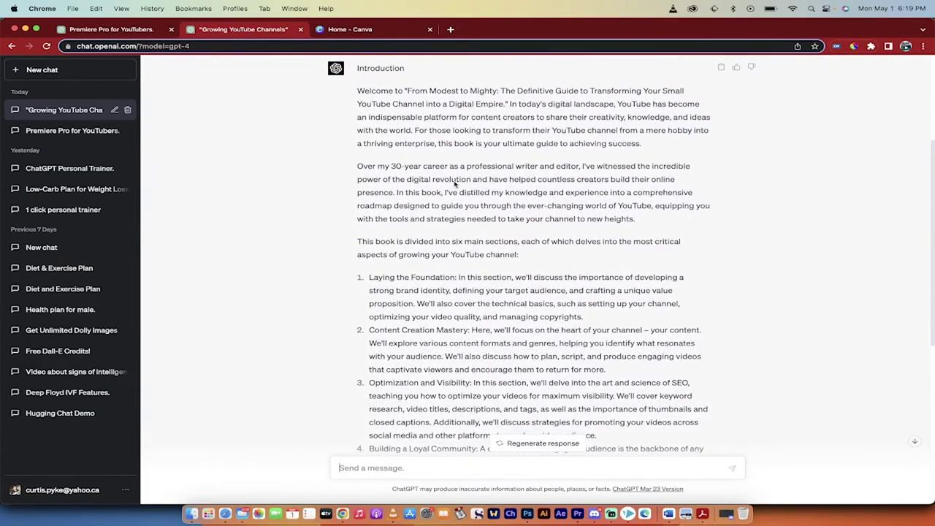
scroll(454, 184, up, 5)
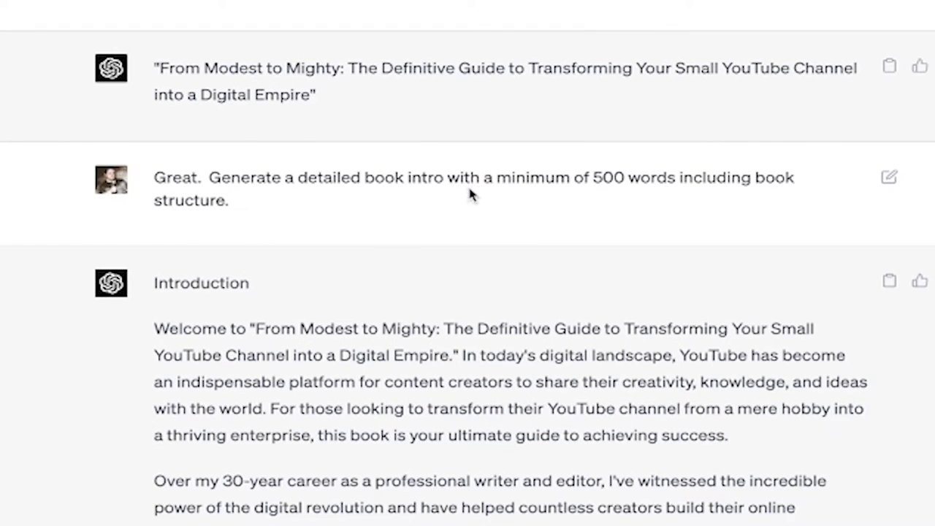
scroll(545, 341, down, 5)
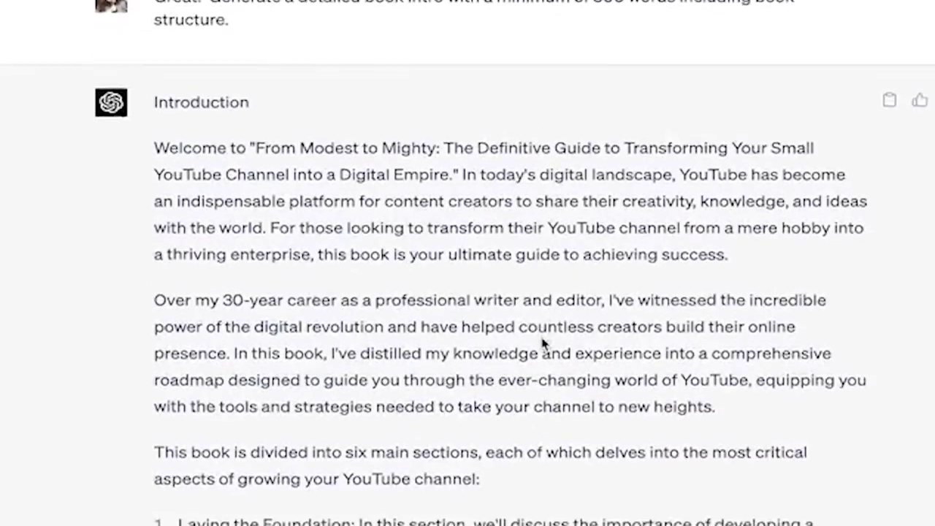
scroll(544, 342, down, 4)
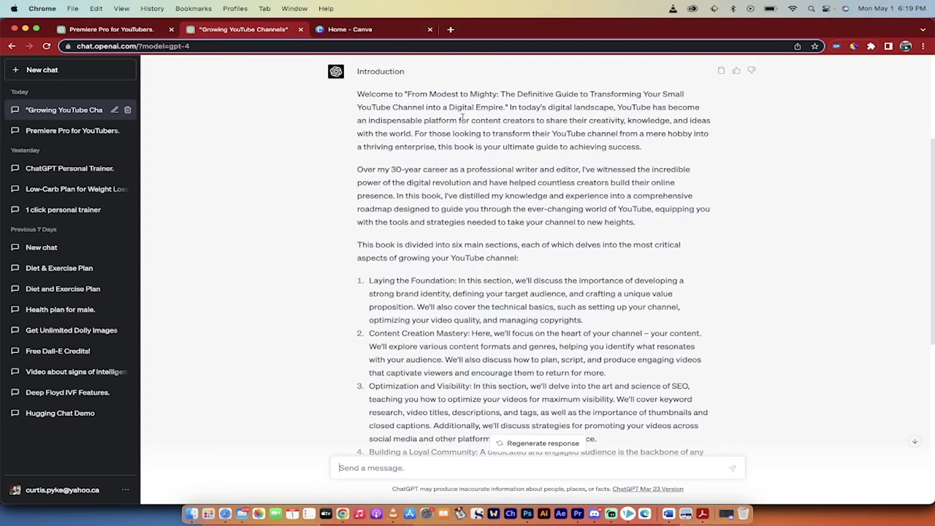
scroll(511, 139, down, 1)
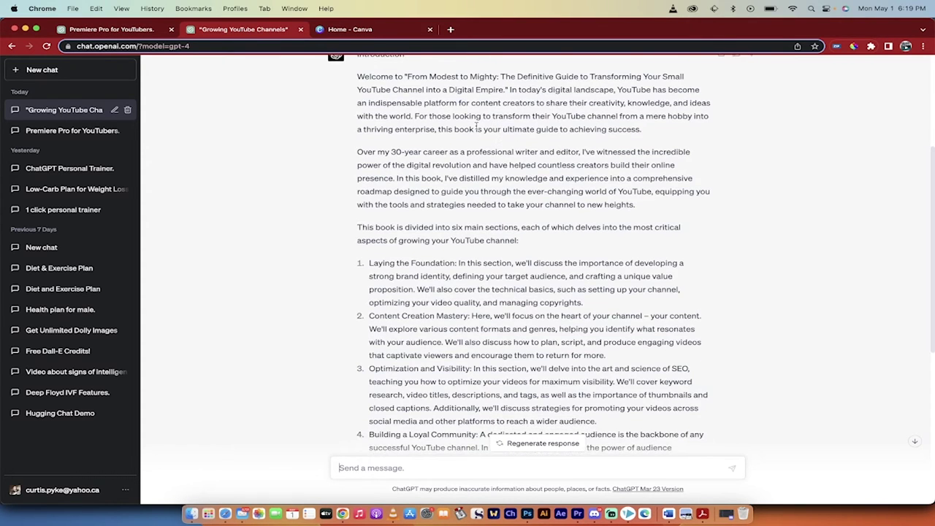
scroll(476, 126, down, 1)
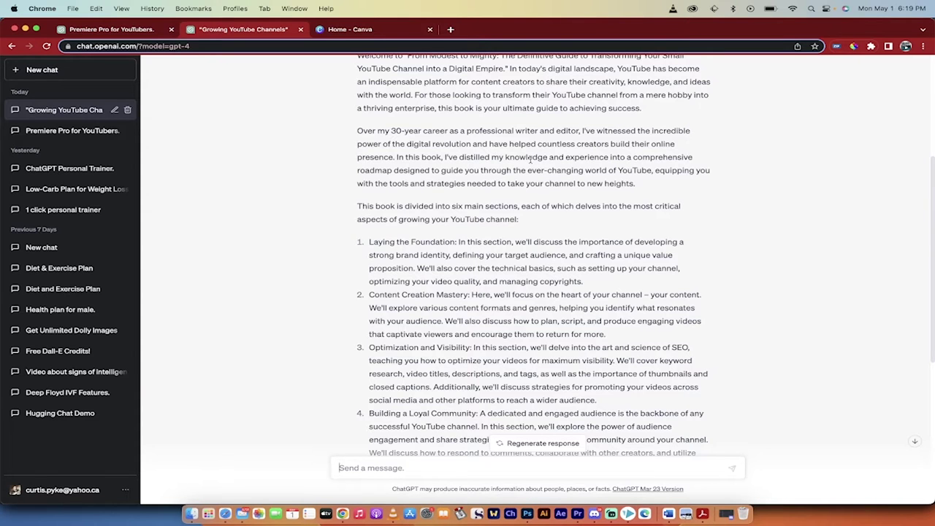
scroll(531, 159, down, 4)
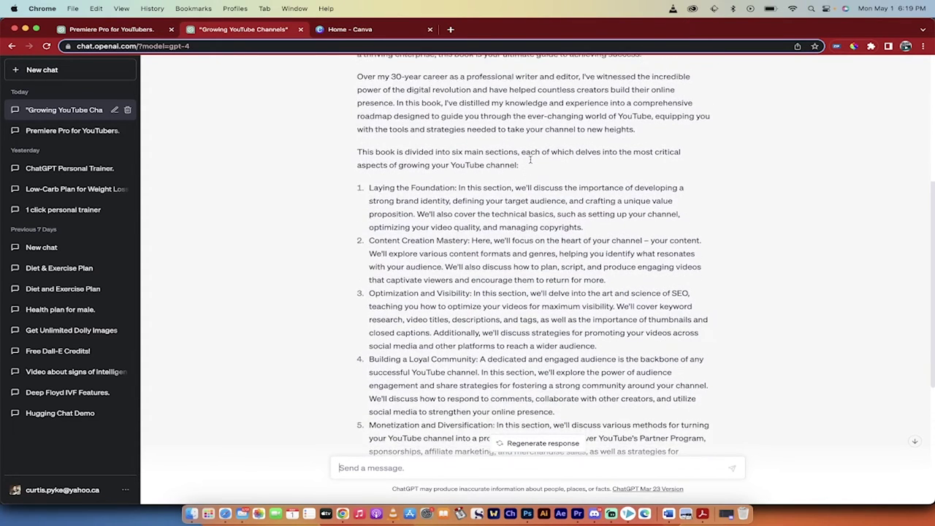
scroll(468, 143, down, 1)
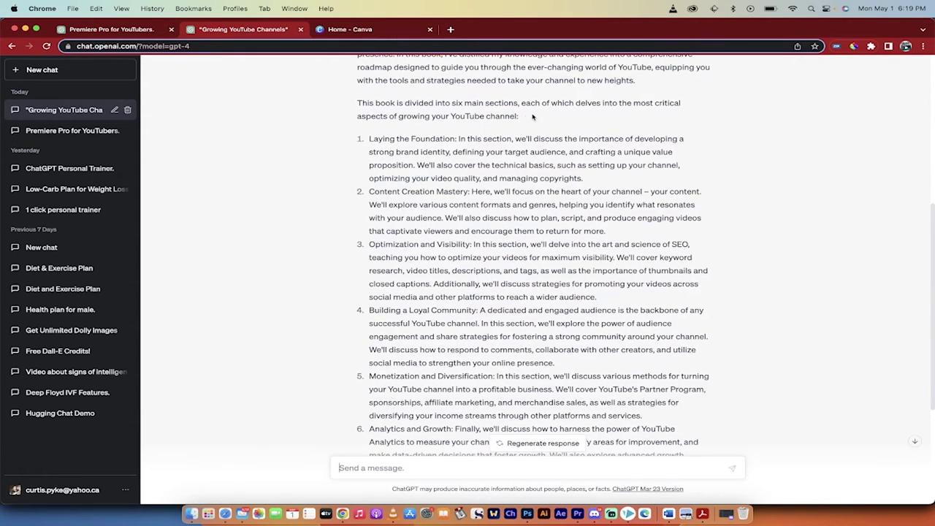
scroll(495, 137, down, 2)
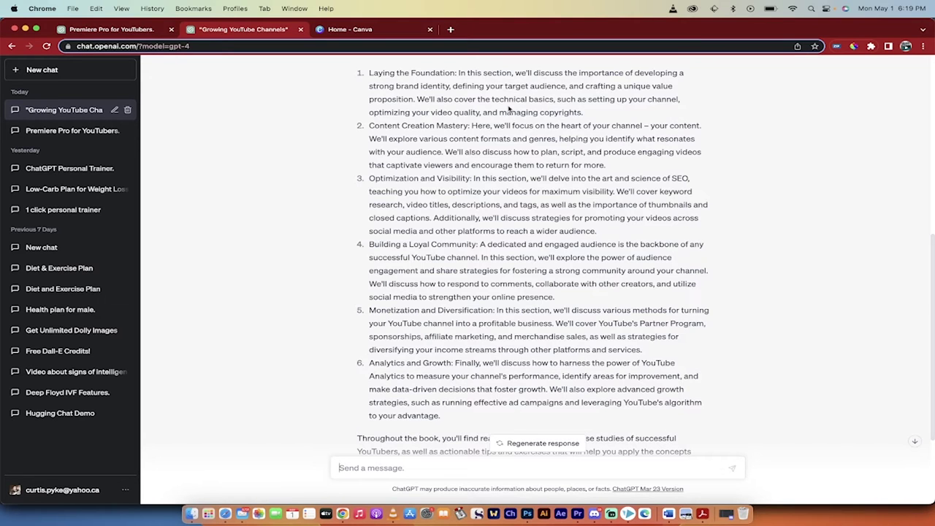
scroll(518, 122, down, 1)
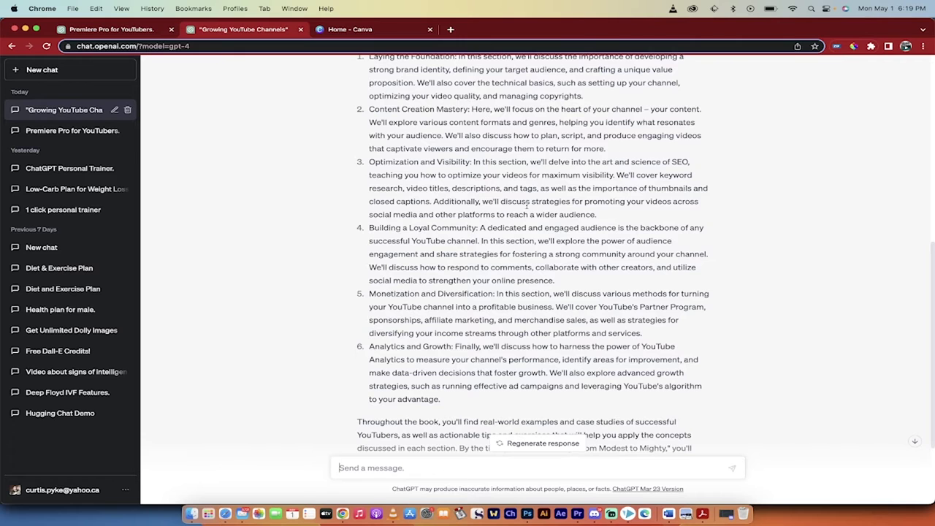
scroll(530, 234, down, 2)
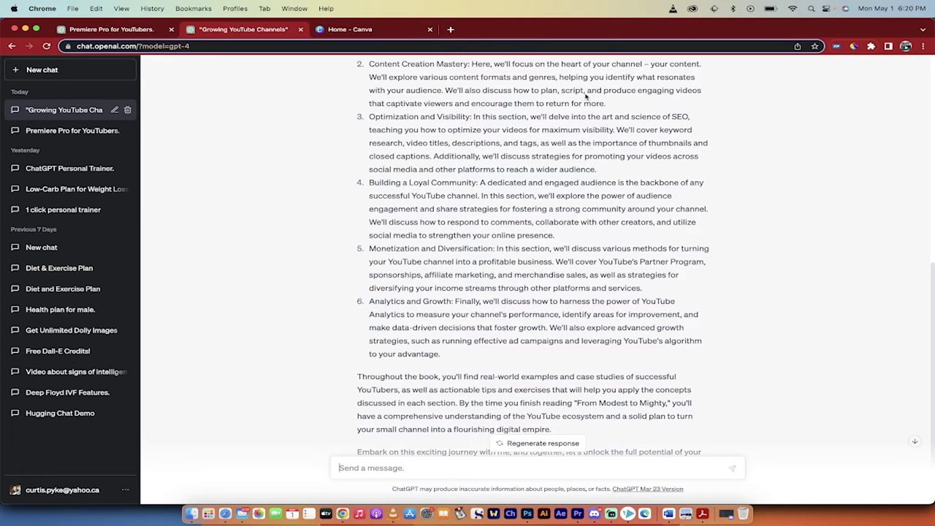
scroll(539, 159, down, 1)
scroll(539, 159, down, 1)
scroll(540, 160, down, 1)
scroll(539, 160, up, 2)
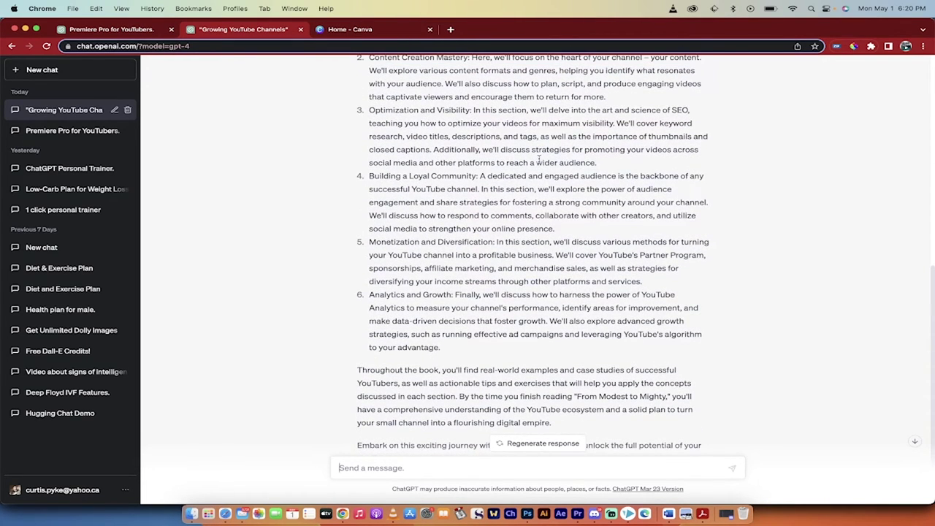
scroll(527, 159, down, 1)
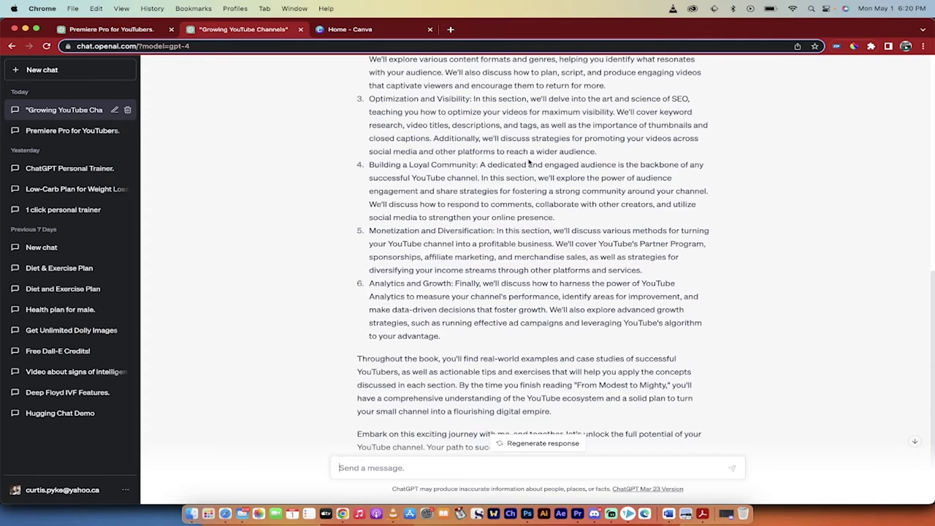
scroll(529, 162, down, 3)
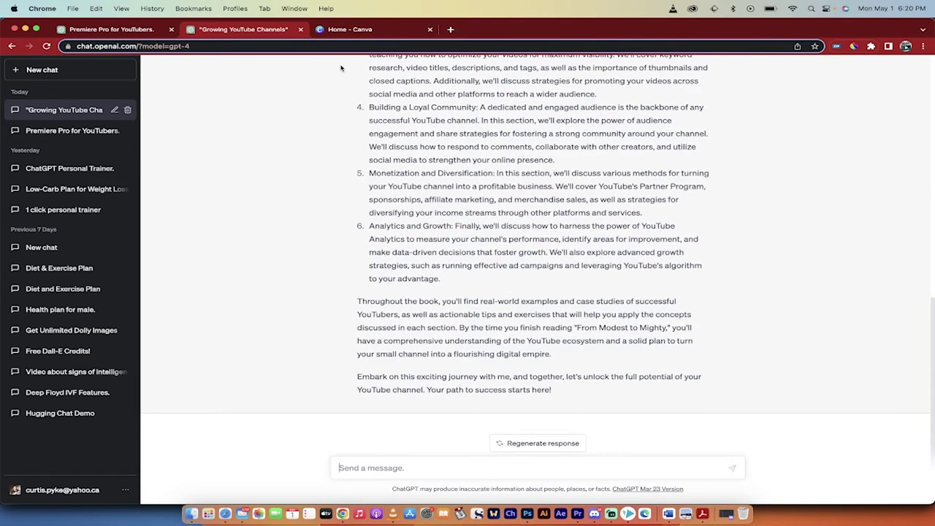
Step: Copy the 15-chapter prompt into the Growing YouTube Channels chat, change it to 10 chapters, and send
click(104, 32)
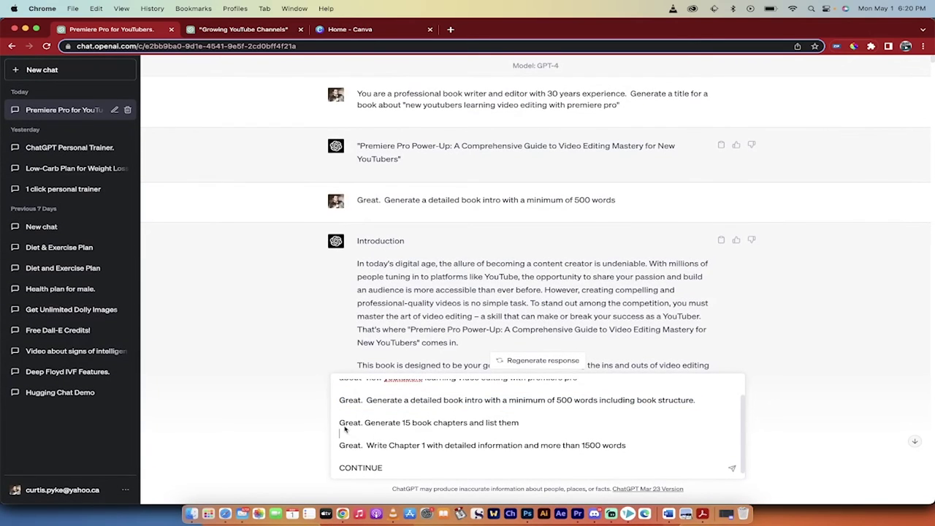
drag(339, 421, 524, 429)
key(super+c)
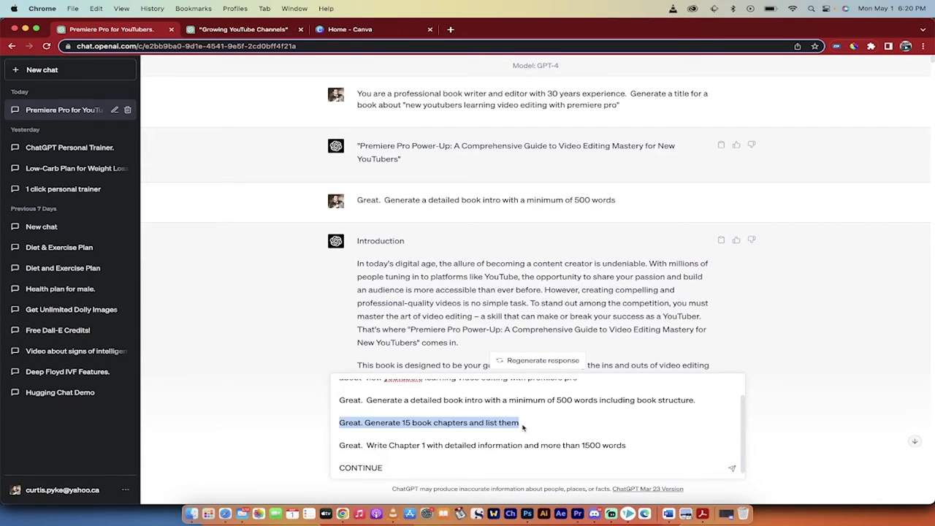
click(257, 33)
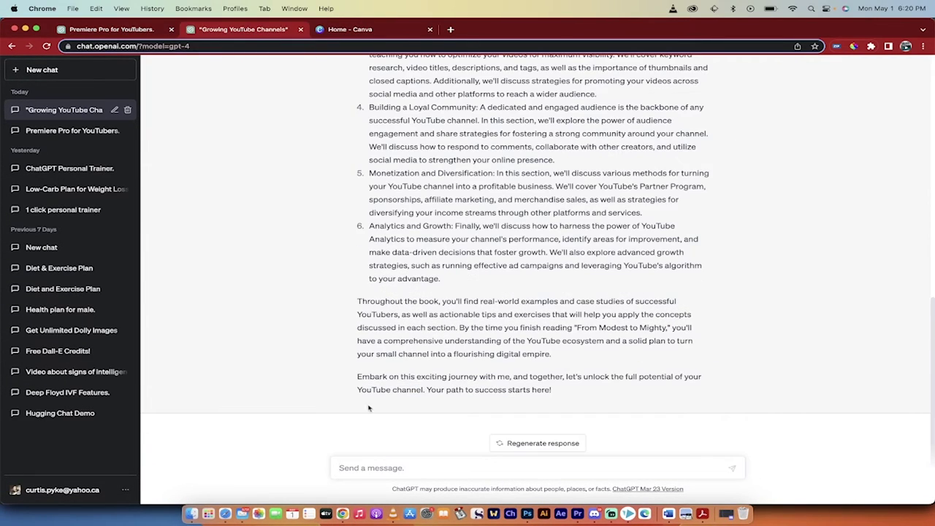
click(359, 472)
key(super+v)
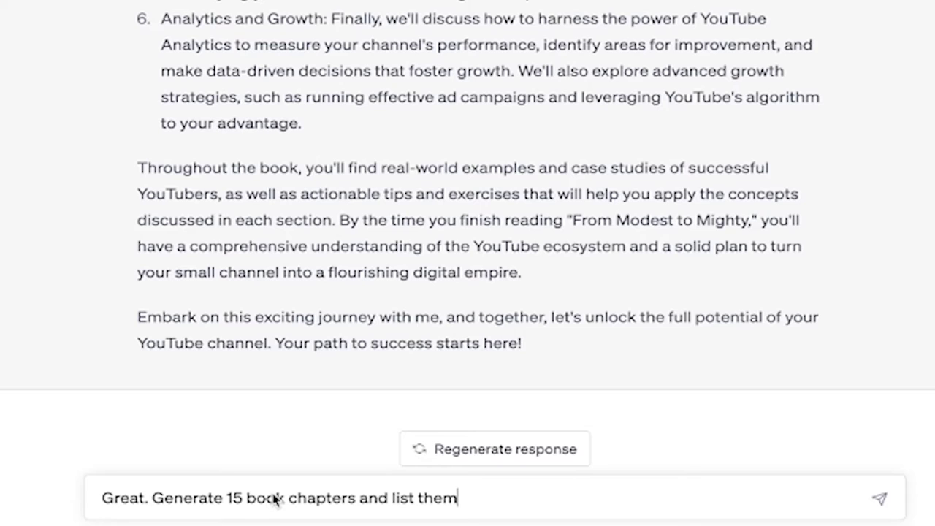
drag(244, 500, 236, 501)
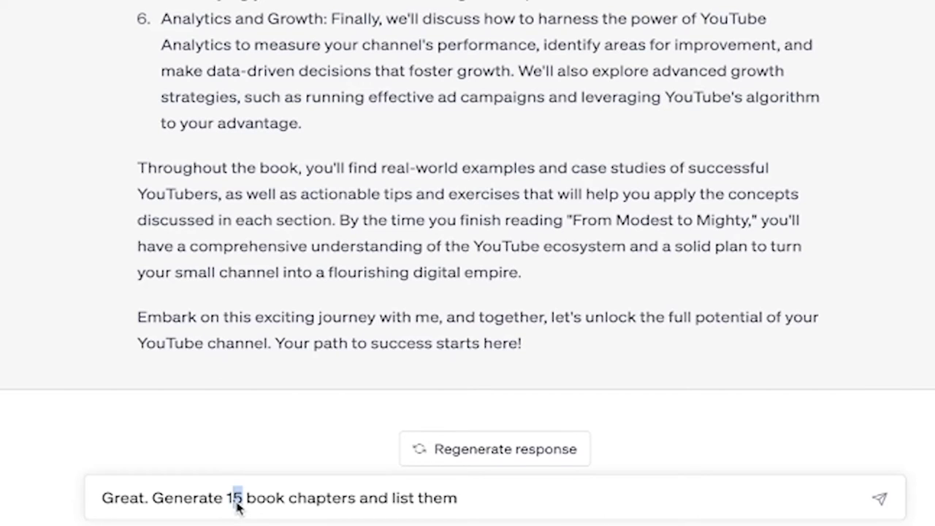
text(0)
click(491, 502)
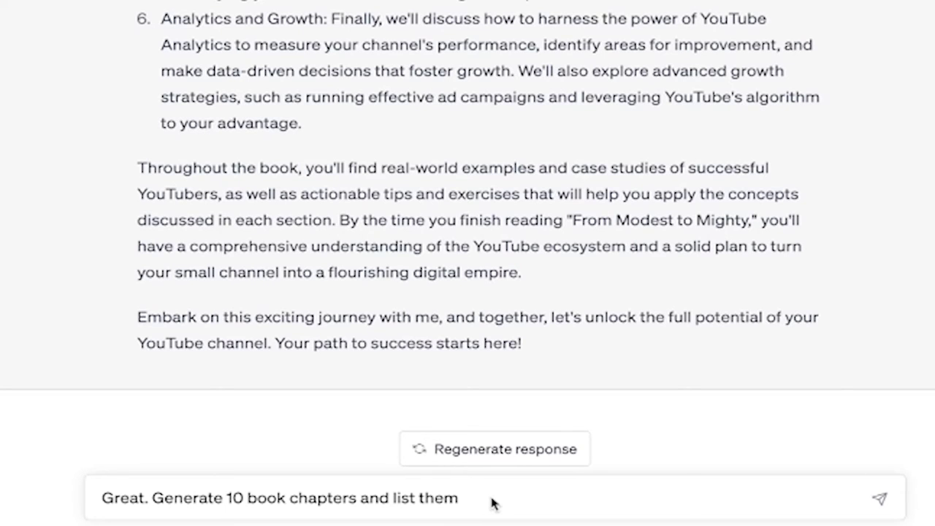
key(Return)
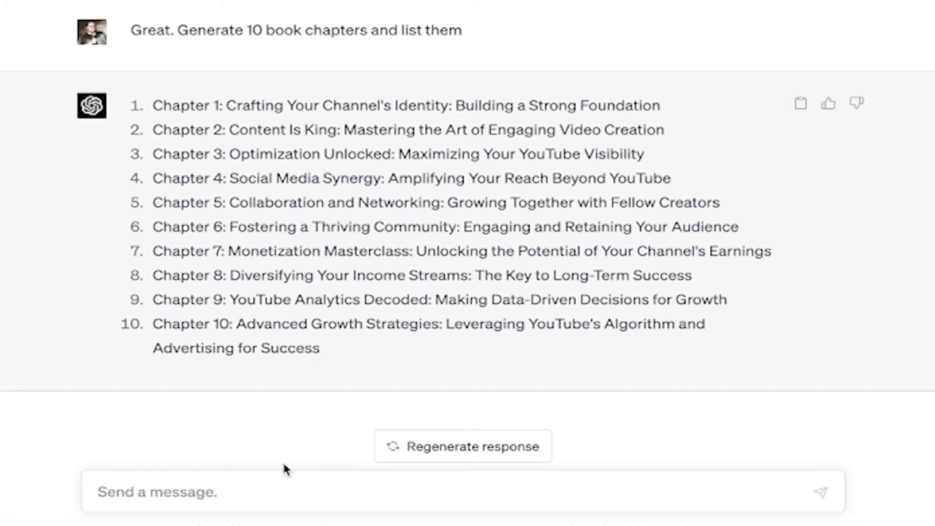
Step: Send "Great. Give me 5 more chapters." to extend the outline through Chapter 15
click(260, 500)
text(Great. W)
key(BackSpace)
text(Give me 6 m)
key(BackSpace)
key(BackSpace)
key(BackSpace)
text(5 more chapters.)
key(Return)
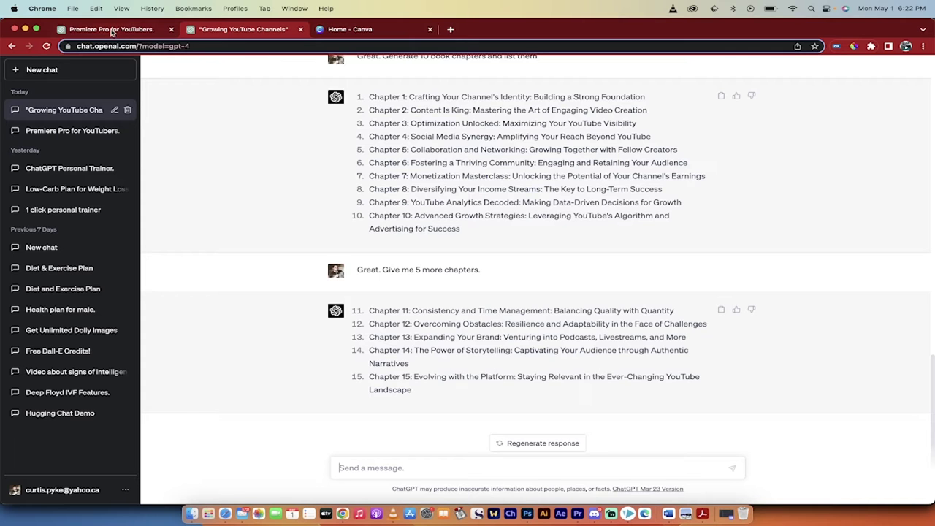
Step: Copy the saved Chapter 1 prompt into the Growing YouTube Channels chat and send the 1500-word request
click(111, 31)
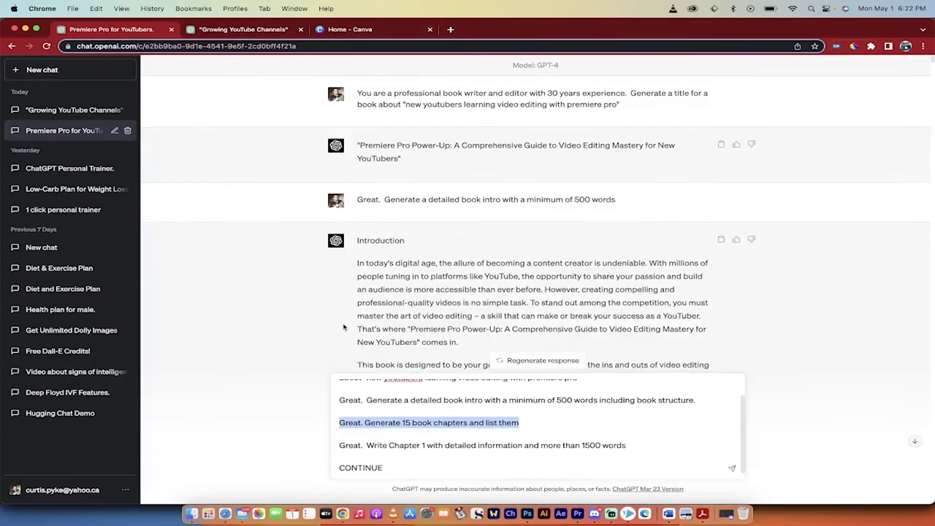
click(341, 447)
drag(340, 446, 621, 449)
key(super+c)
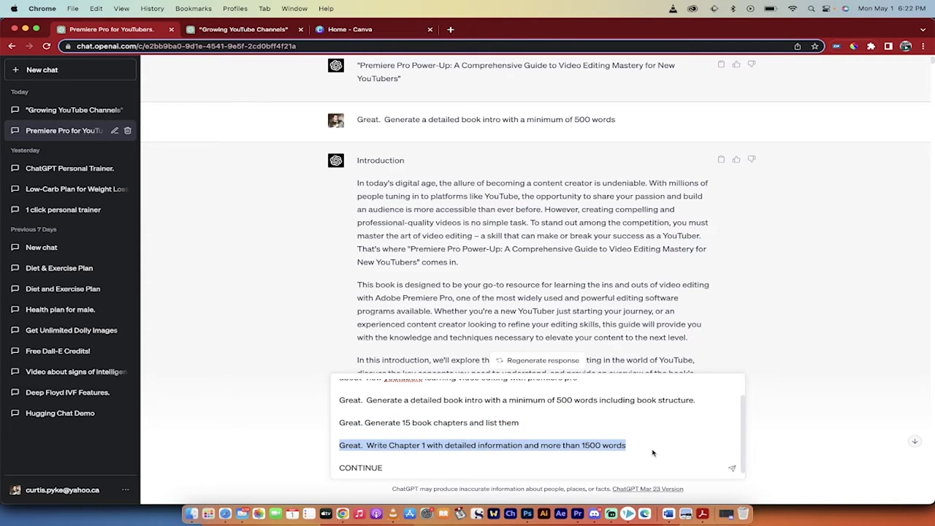
click(233, 28)
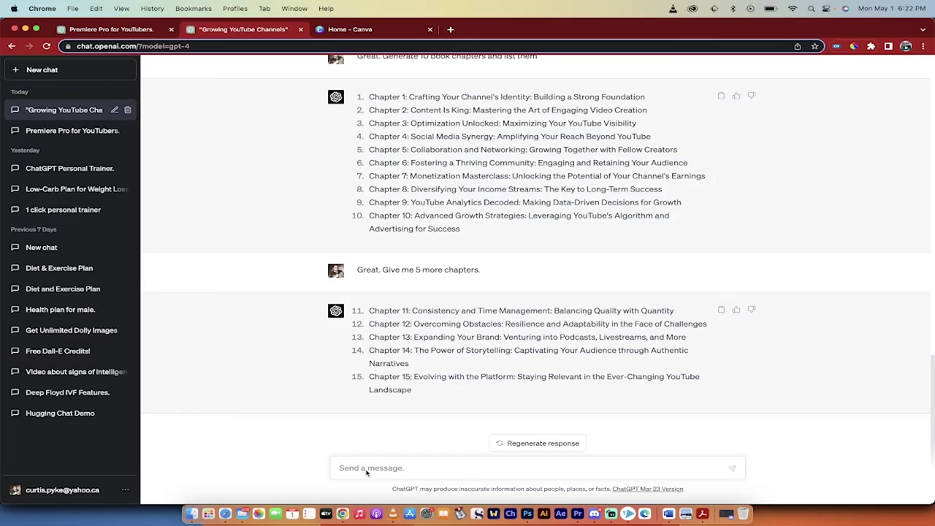
key(super+v)
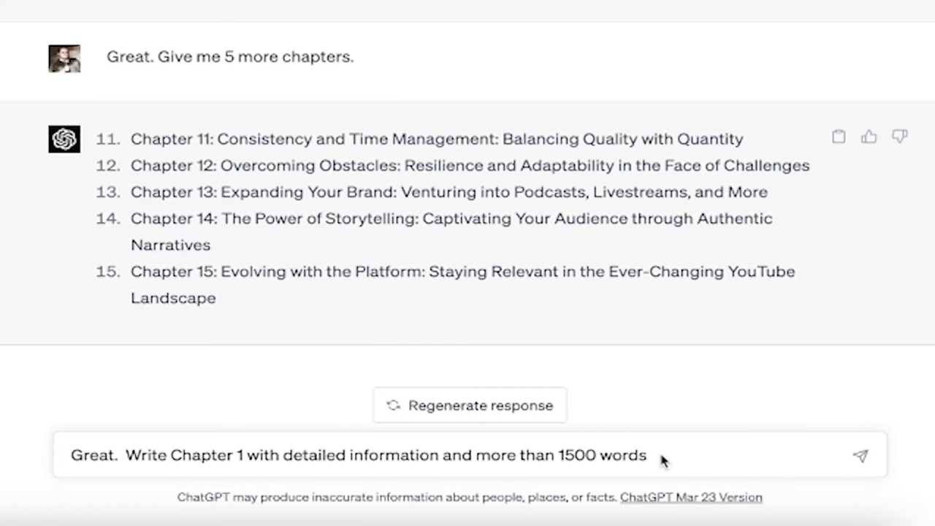
key(Return)
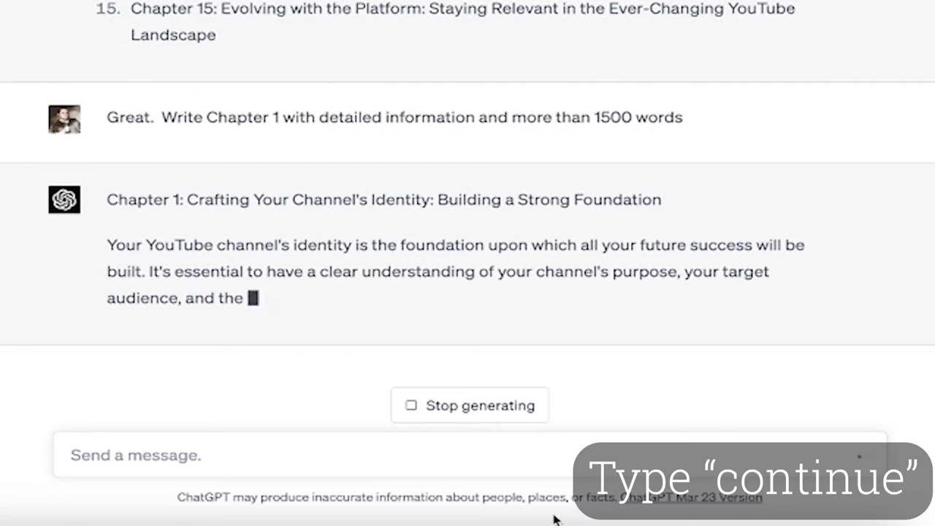
Step: Type "continue" in the message box, then read Chapter 1 down to section 1.5 on YouTube's guidelines
click(207, 460)
text(continue)
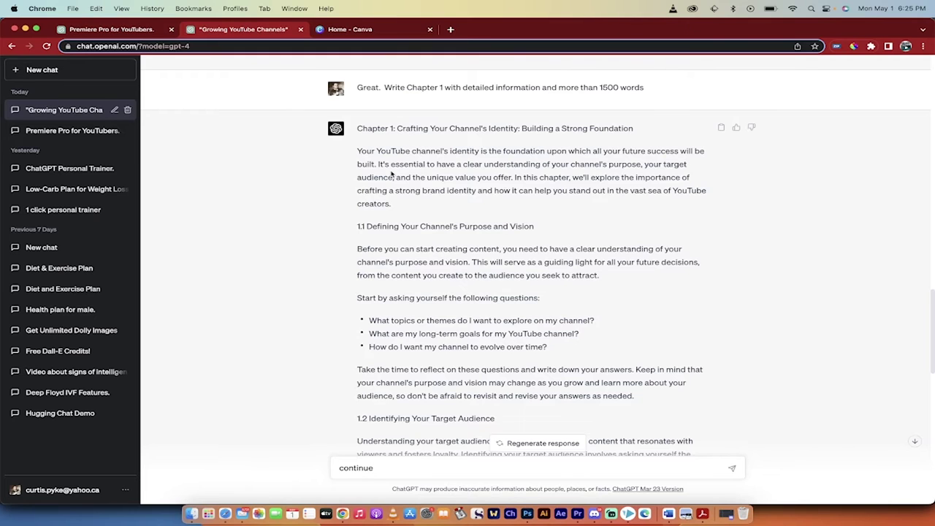
scroll(391, 173, down, 2)
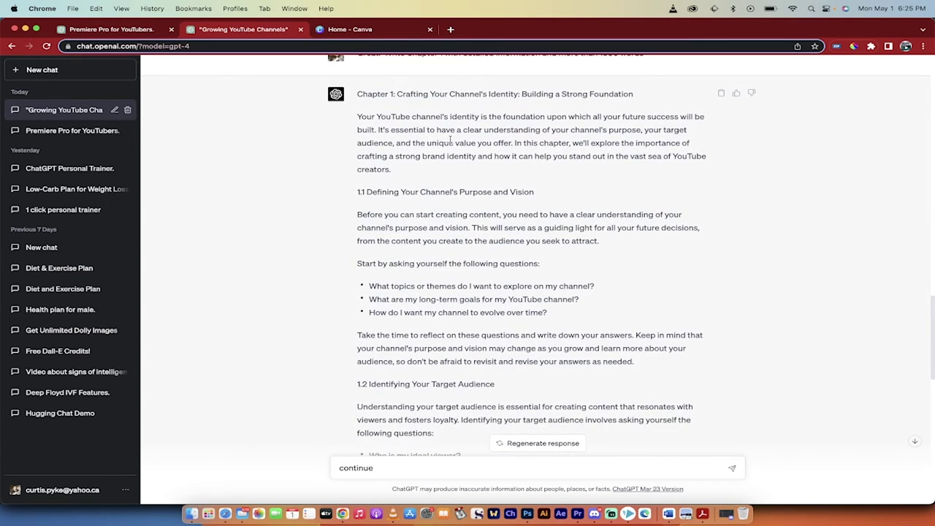
scroll(491, 154, down, 4)
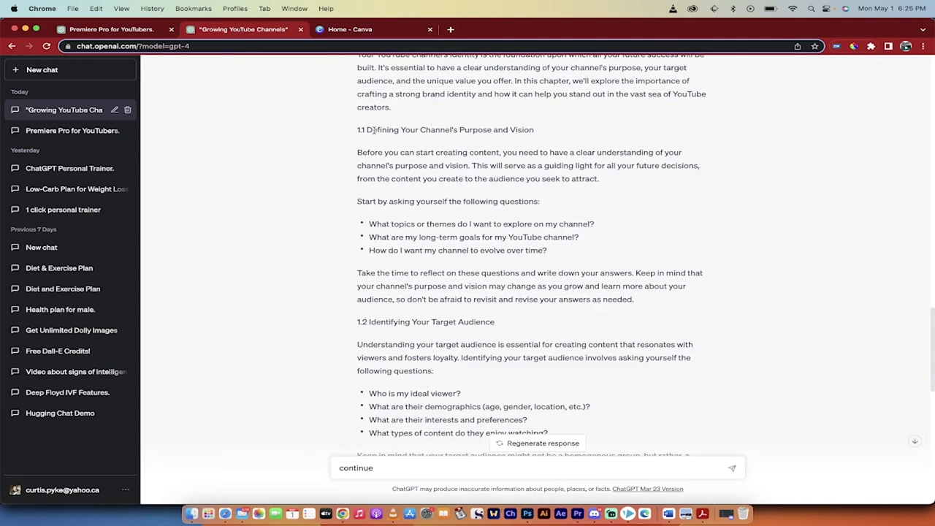
scroll(511, 175, down, 2)
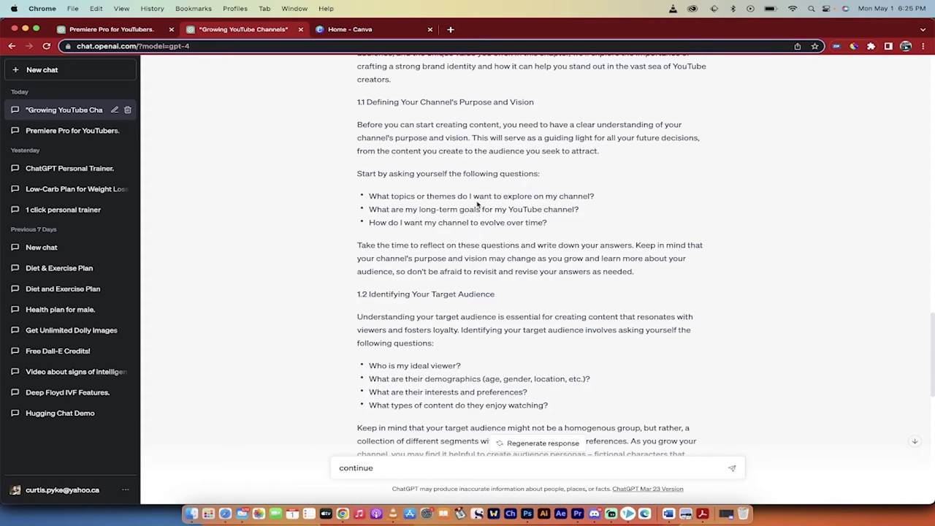
scroll(493, 217, down, 5)
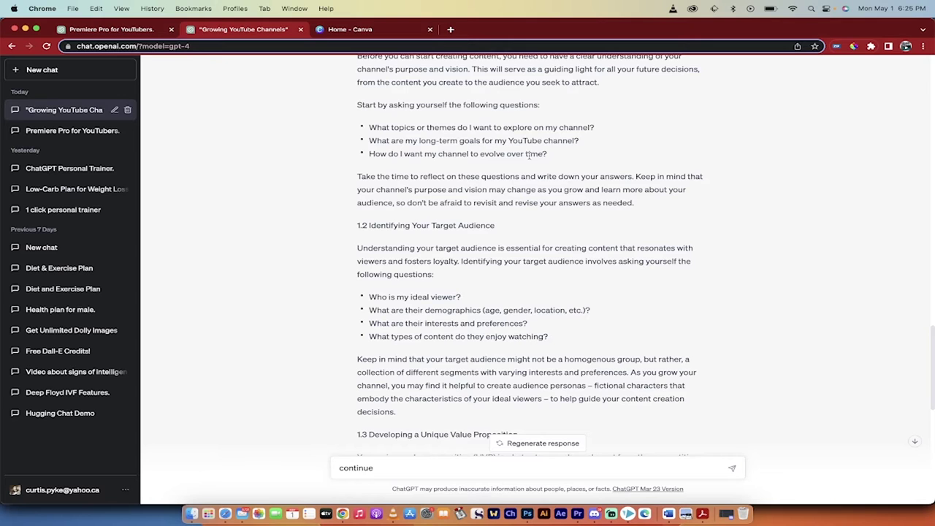
scroll(475, 155, up, 1)
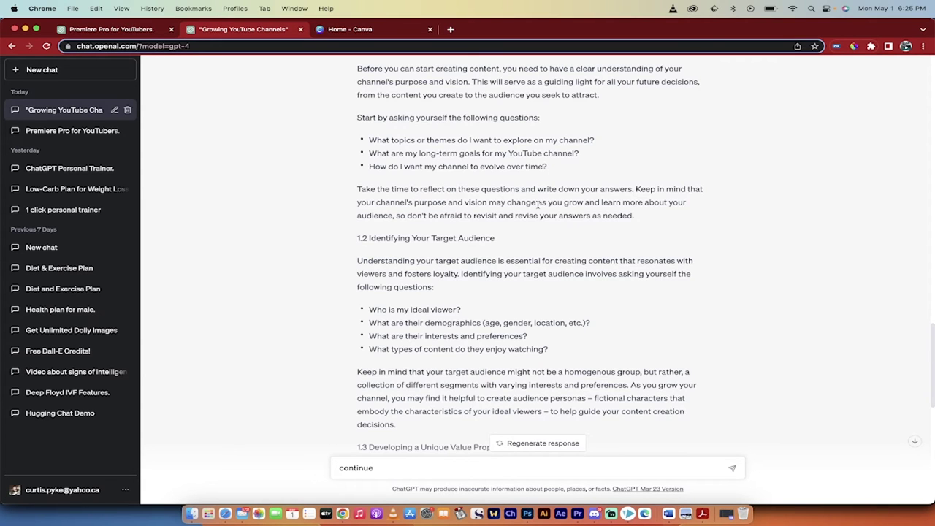
scroll(537, 206, down, 5)
scroll(502, 164, down, 4)
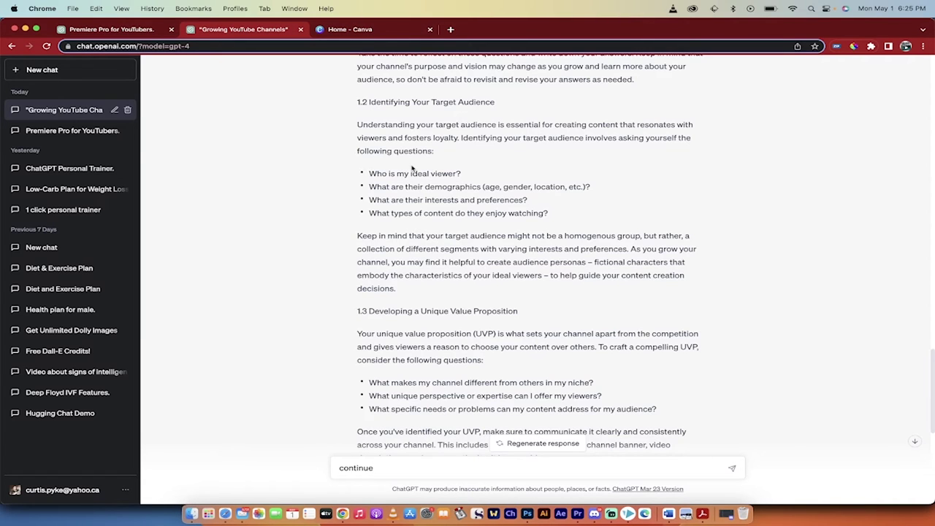
scroll(412, 168, down, 3)
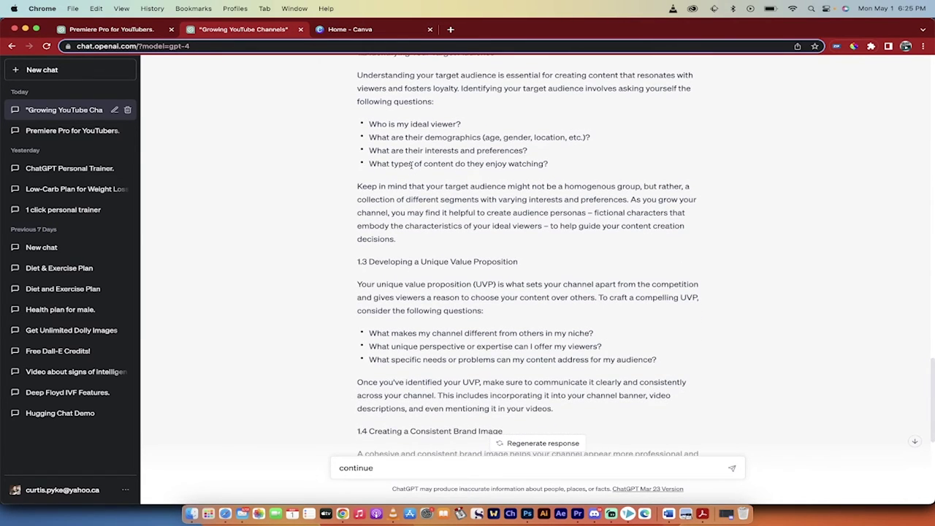
scroll(412, 165, down, 1)
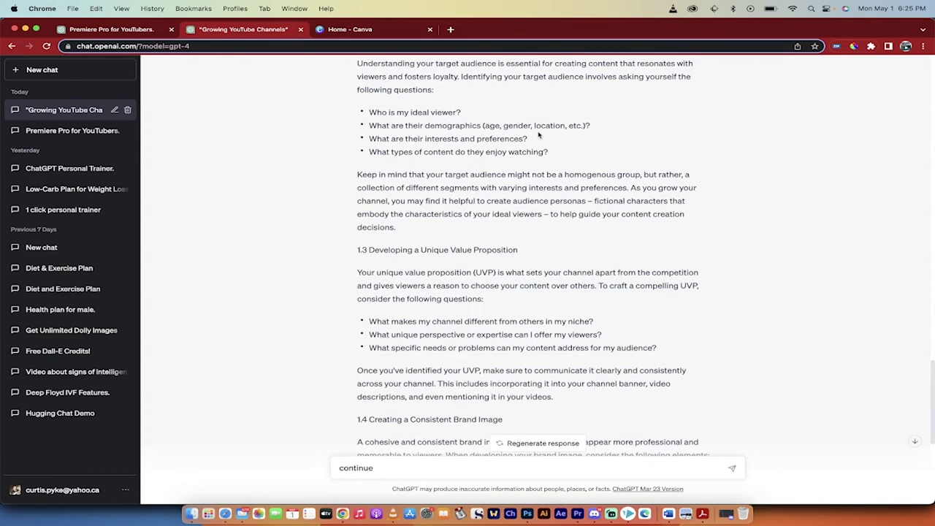
scroll(504, 139, down, 3)
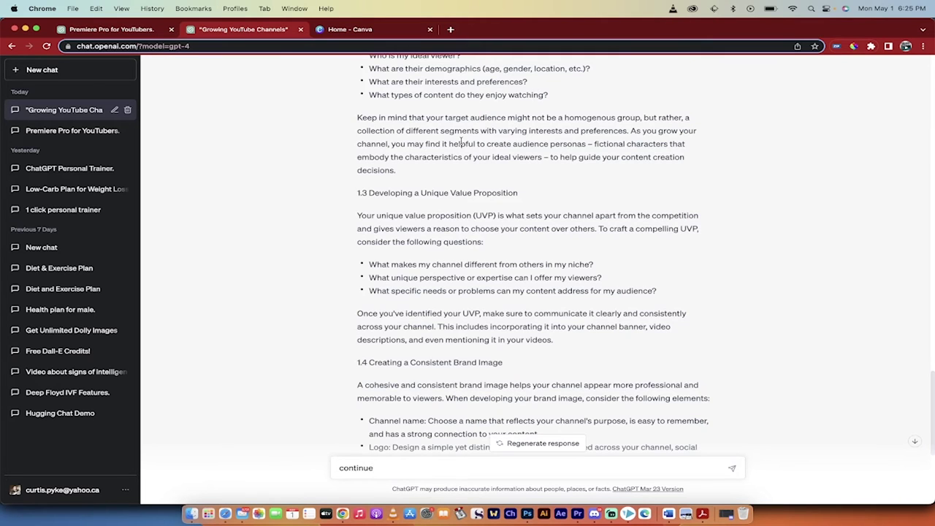
scroll(461, 143, down, 5)
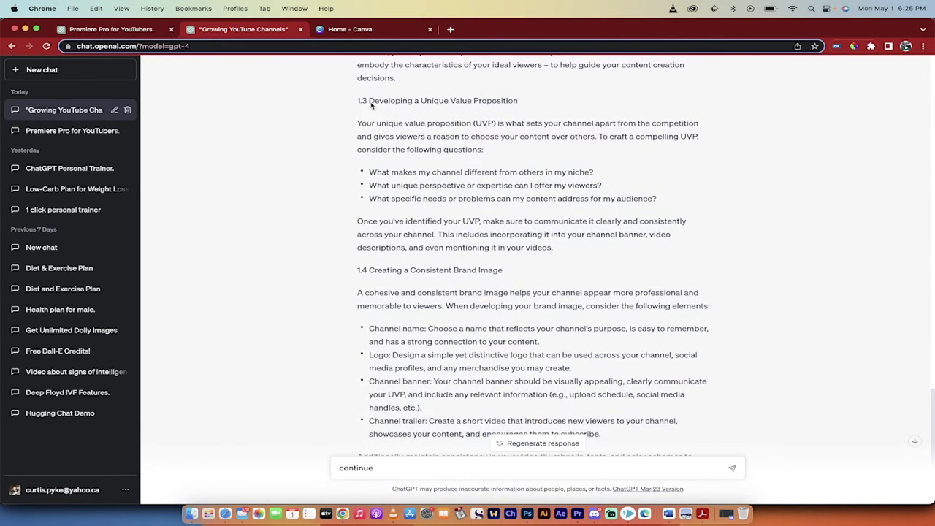
scroll(493, 197, down, 2)
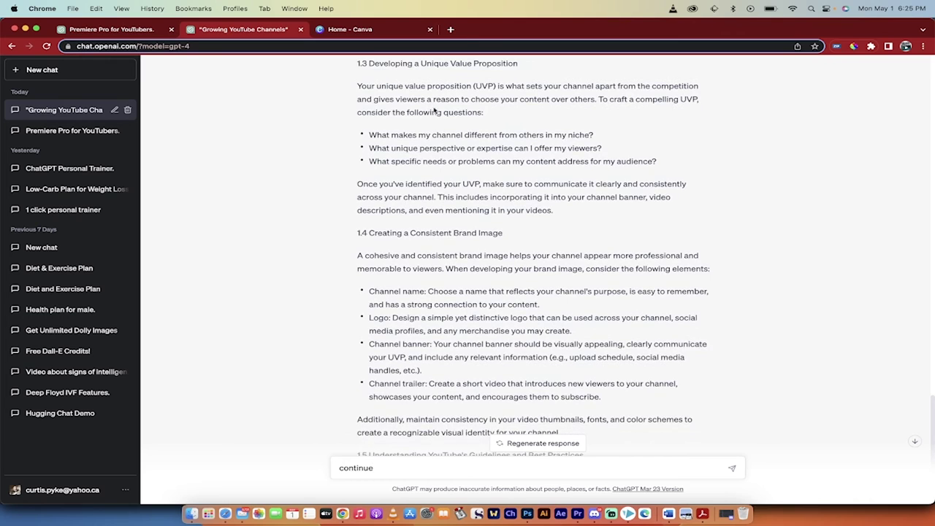
scroll(448, 178, down, 1)
scroll(456, 221, down, 4)
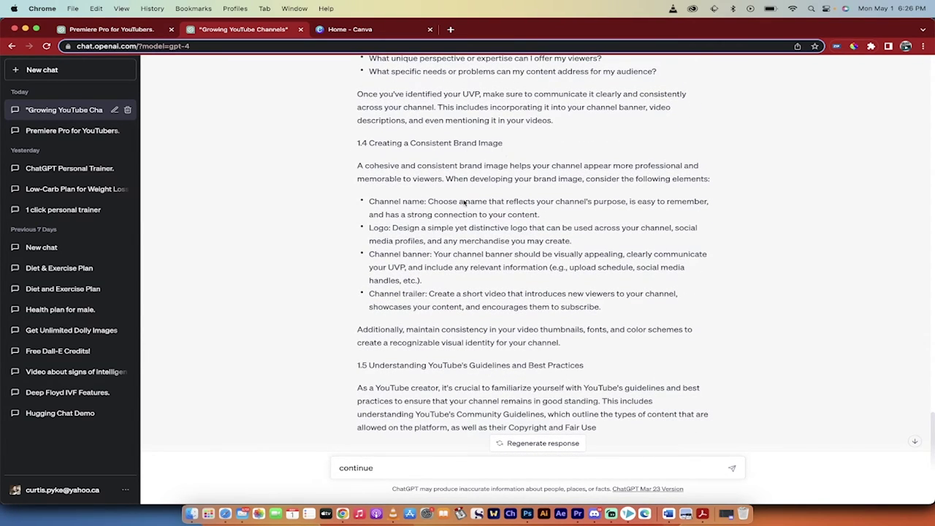
scroll(464, 204, down, 2)
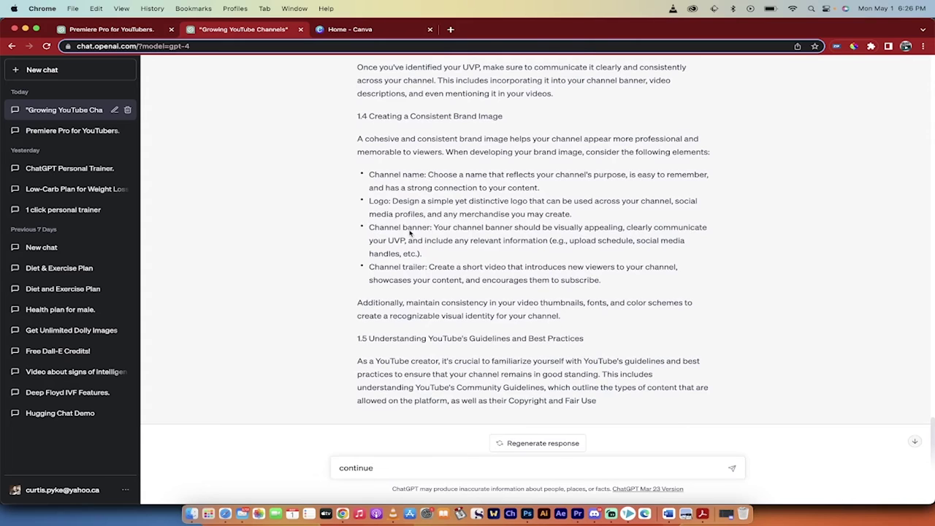
scroll(410, 232, down, 1)
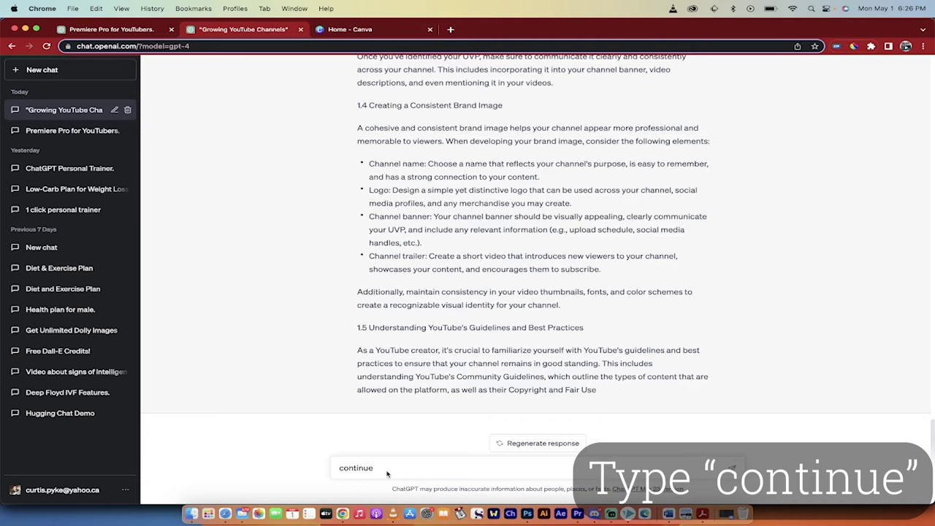
key(Return)
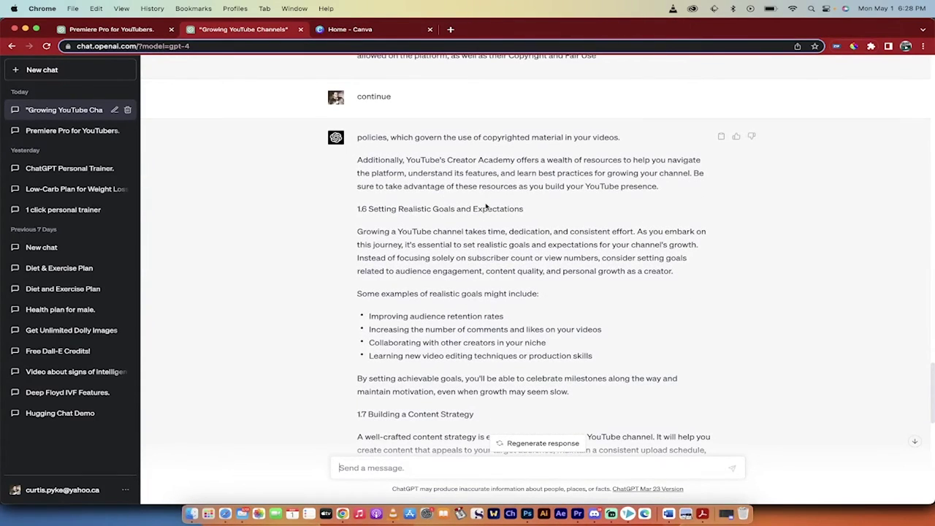
scroll(451, 180, up, 2)
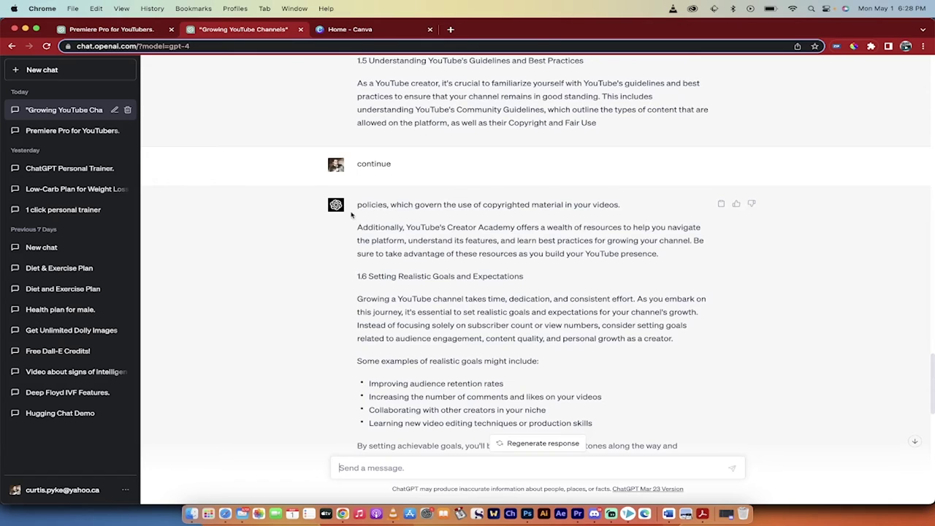
scroll(353, 216, down, 1)
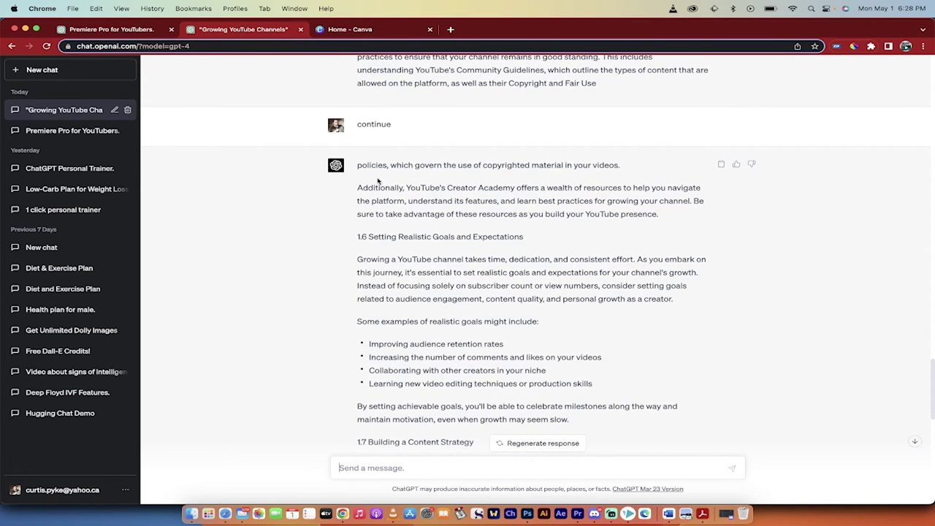
scroll(397, 151, down, 1)
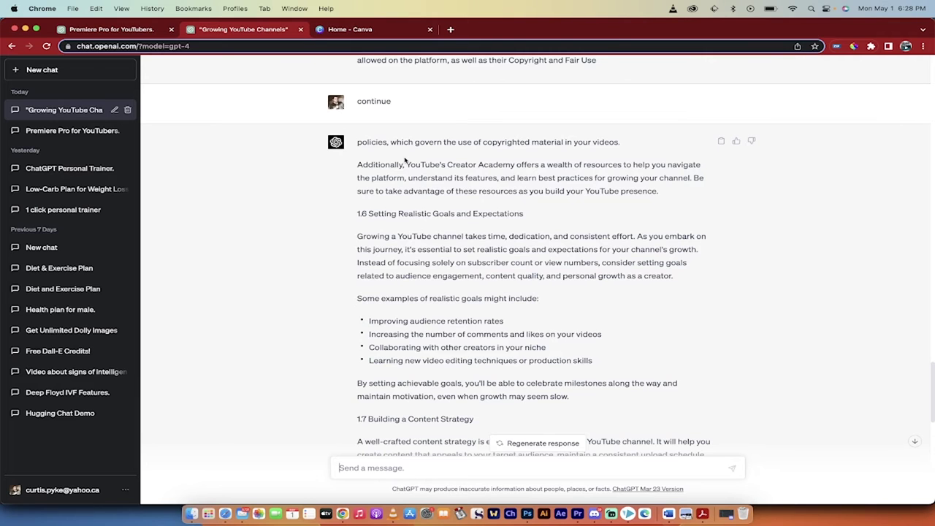
scroll(419, 183, down, 1)
scroll(438, 178, down, 2)
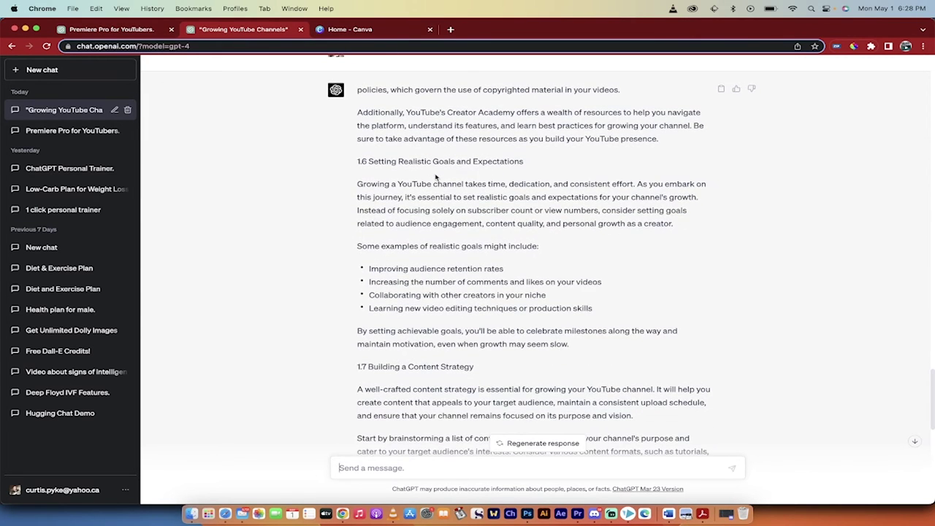
scroll(399, 233, down, 2)
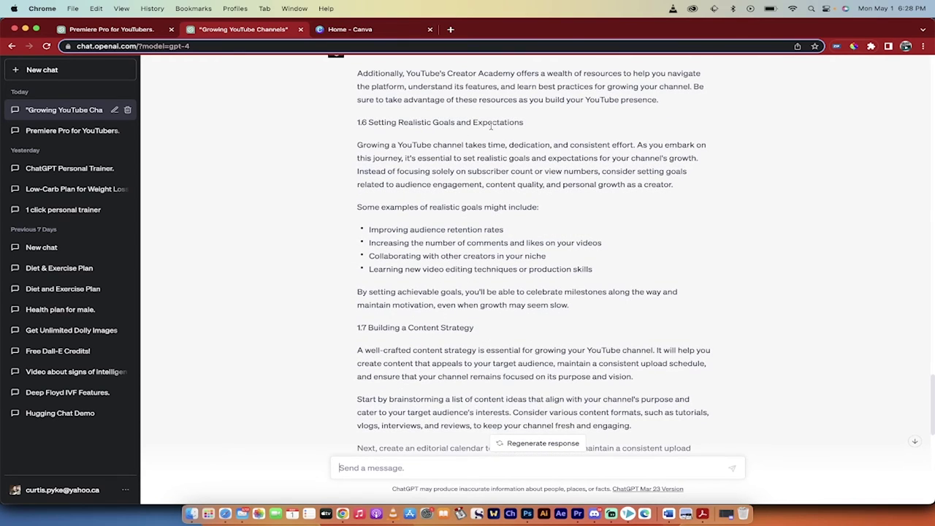
scroll(480, 229, down, 2)
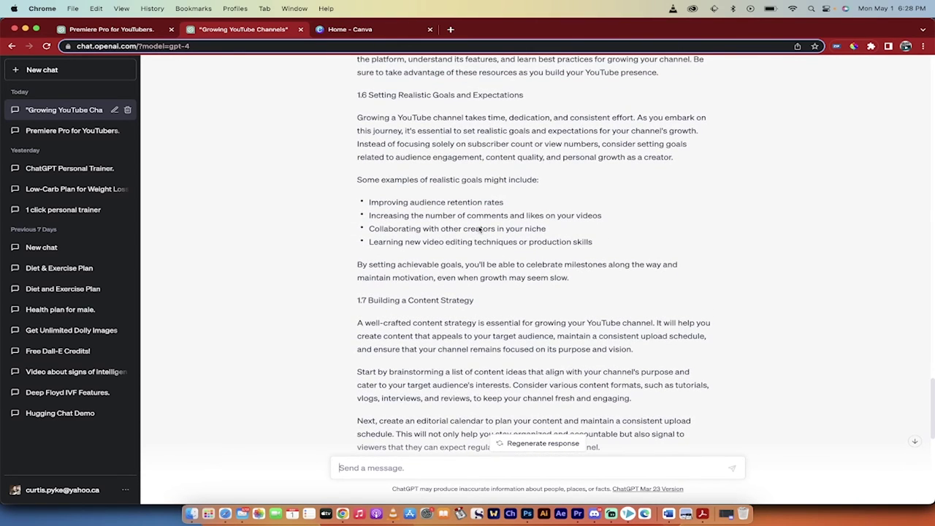
scroll(417, 227, down, 2)
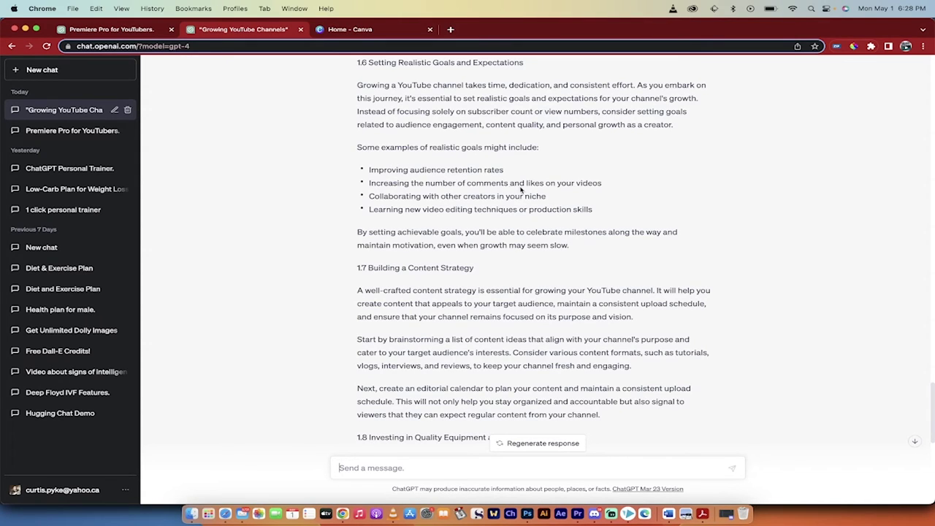
scroll(525, 209, down, 4)
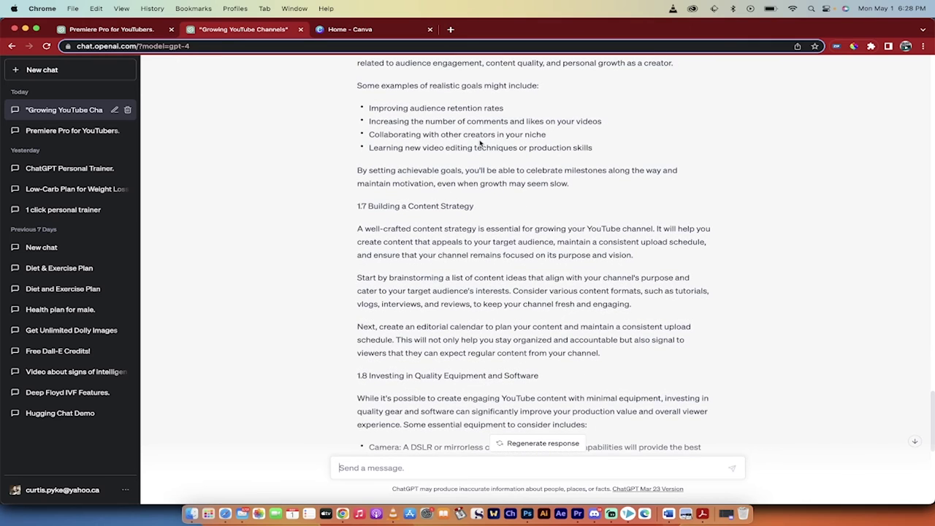
scroll(482, 144, down, 2)
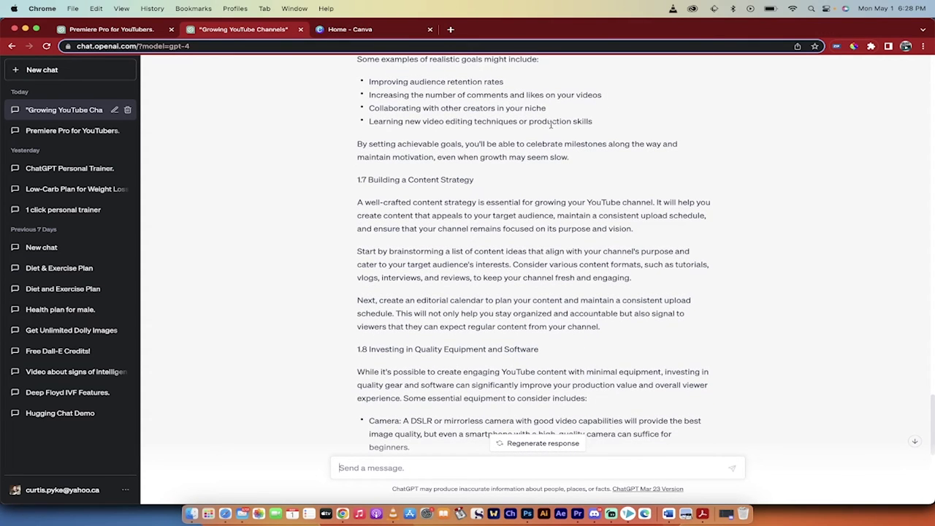
scroll(542, 187, down, 2)
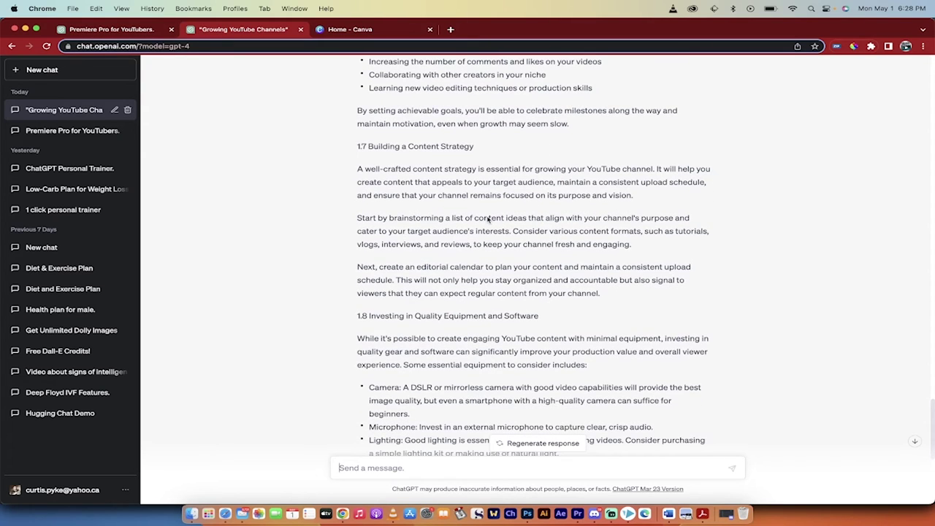
scroll(488, 219, down, 1)
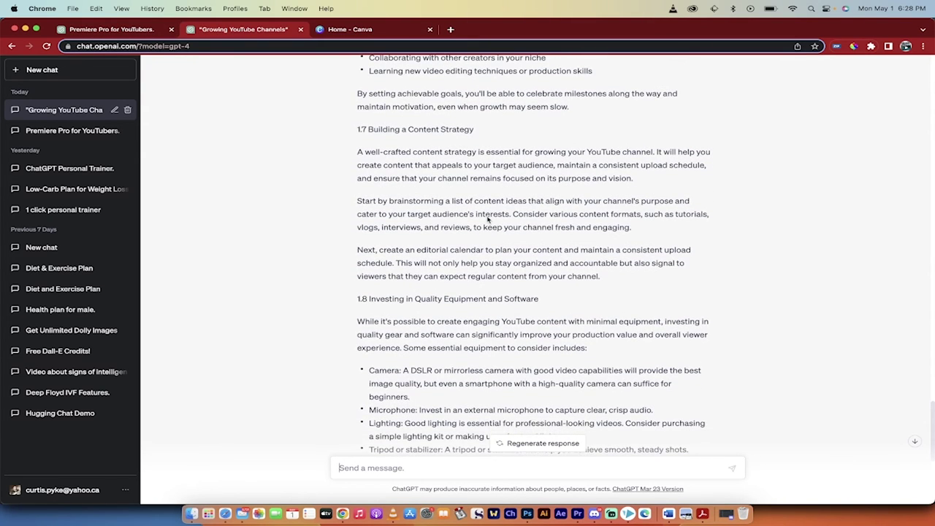
scroll(489, 219, down, 2)
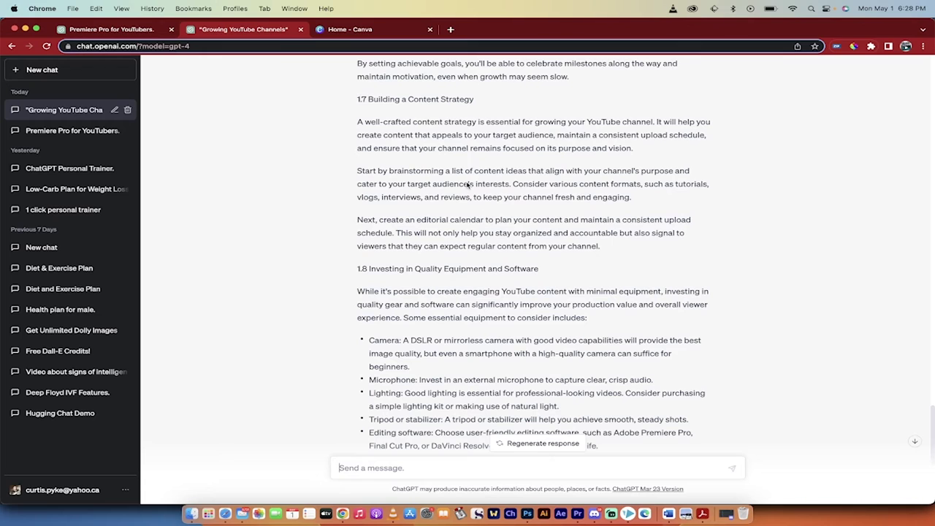
scroll(467, 185, down, 2)
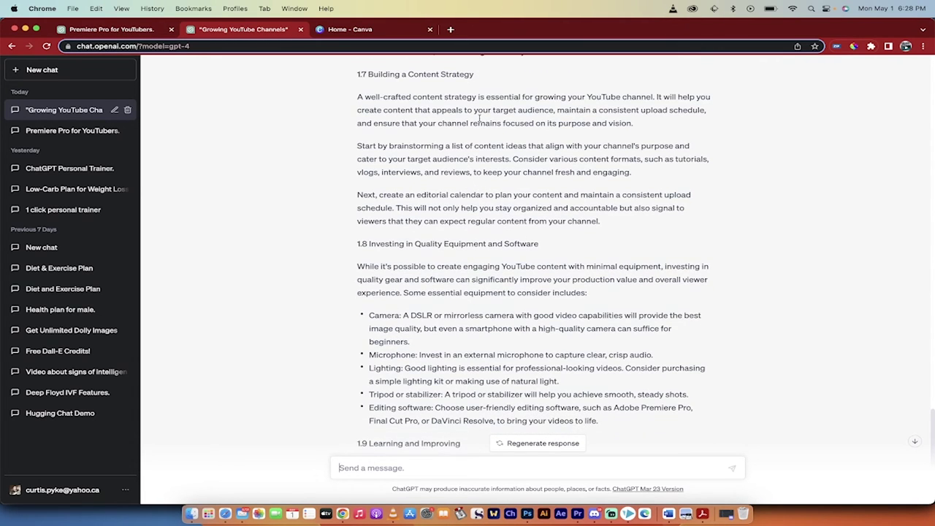
scroll(480, 117, down, 1)
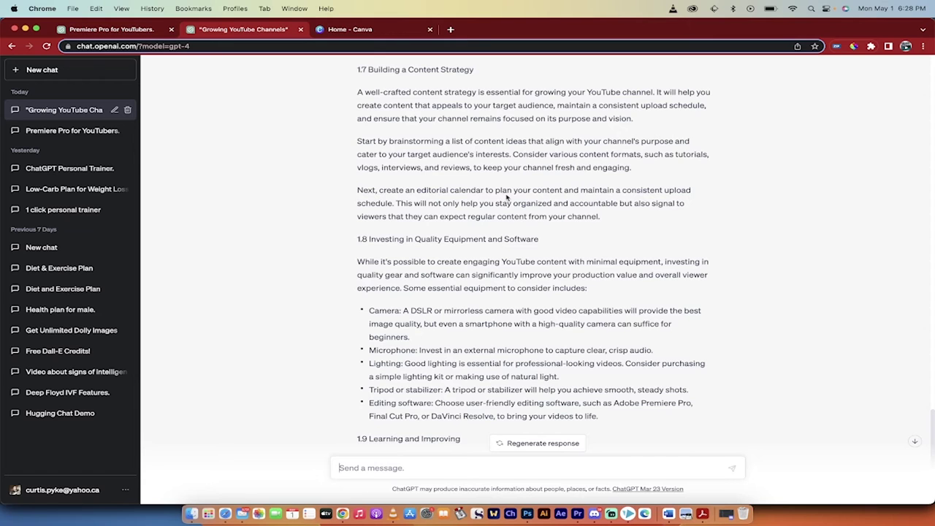
scroll(524, 197, down, 5)
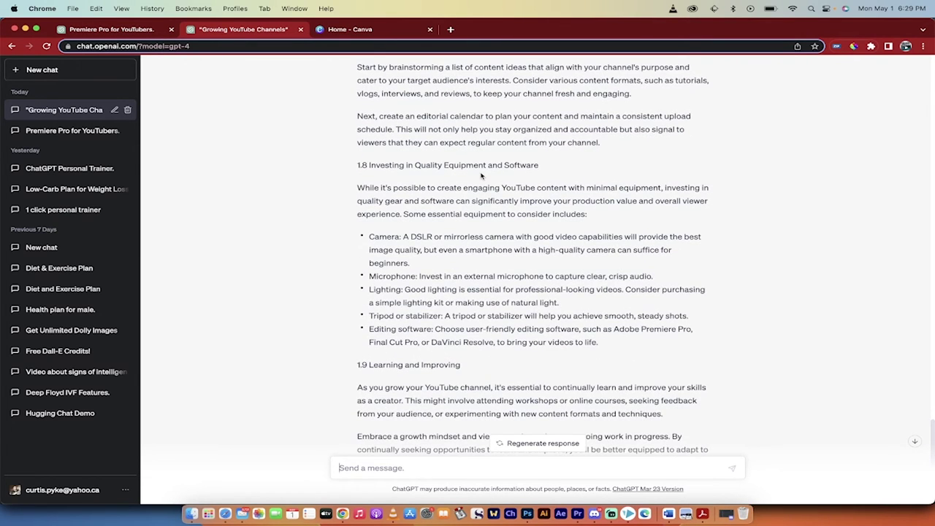
scroll(481, 176, down, 4)
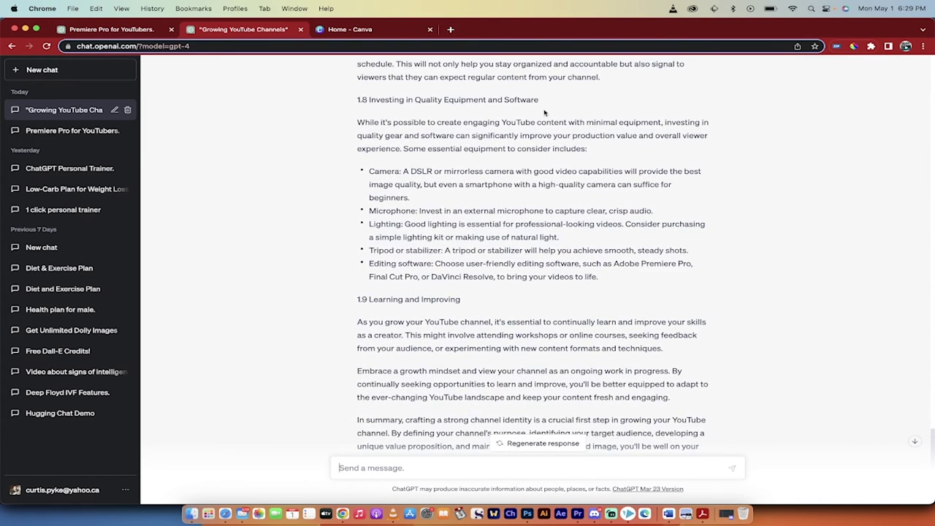
scroll(437, 171, down, 1)
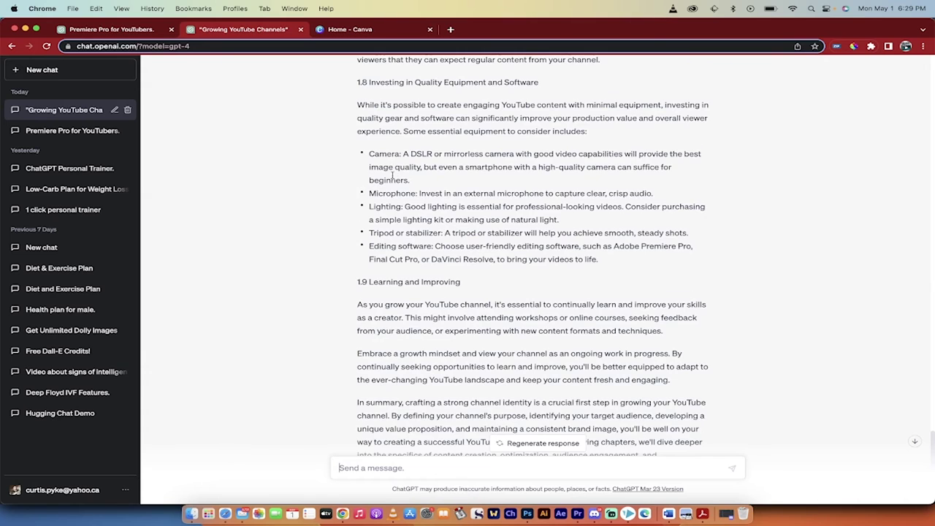
scroll(398, 171, down, 3)
scroll(410, 216, down, 3)
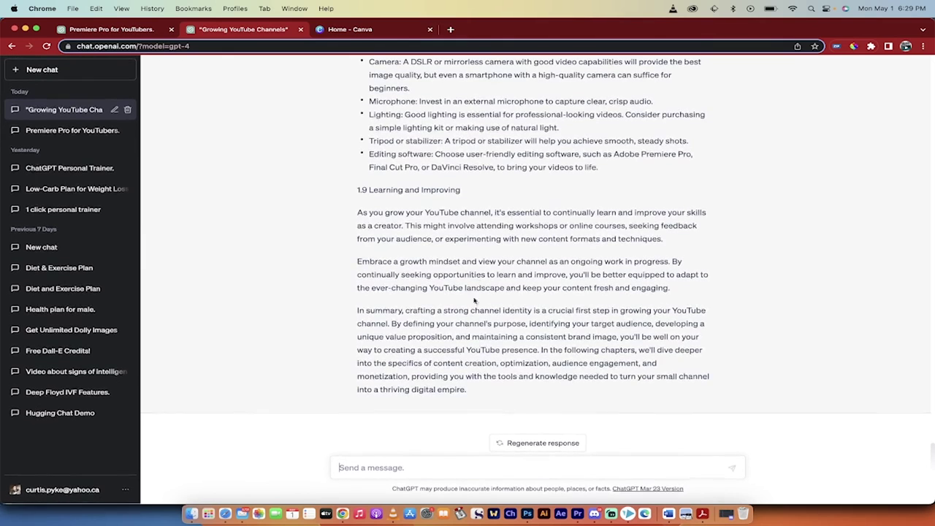
drag(419, 267, 482, 264)
click(514, 305)
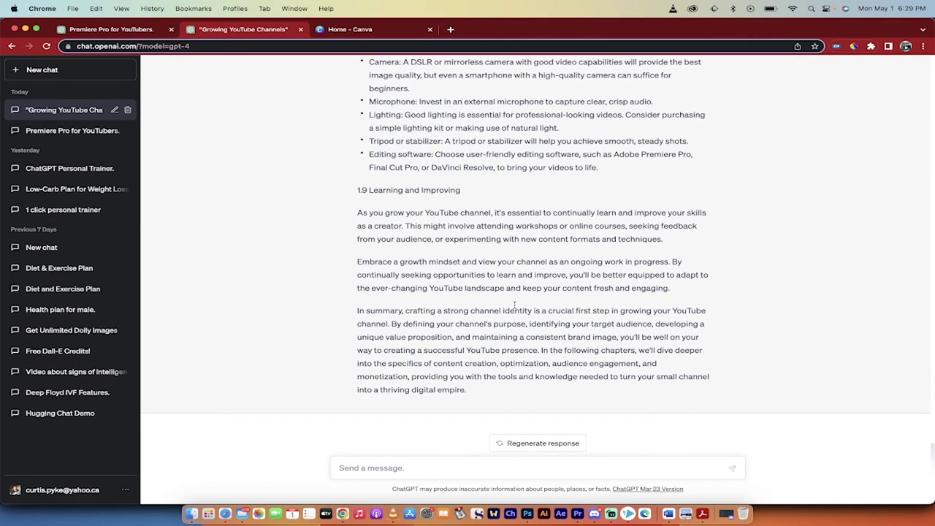
click(401, 469)
text(write a 1500 word conclusion)
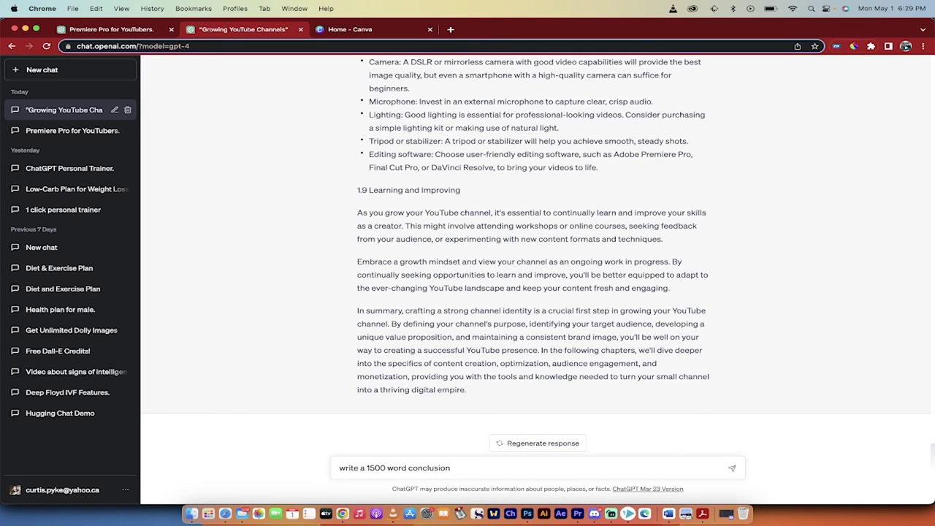
key(super+a)
key(BackSpace)
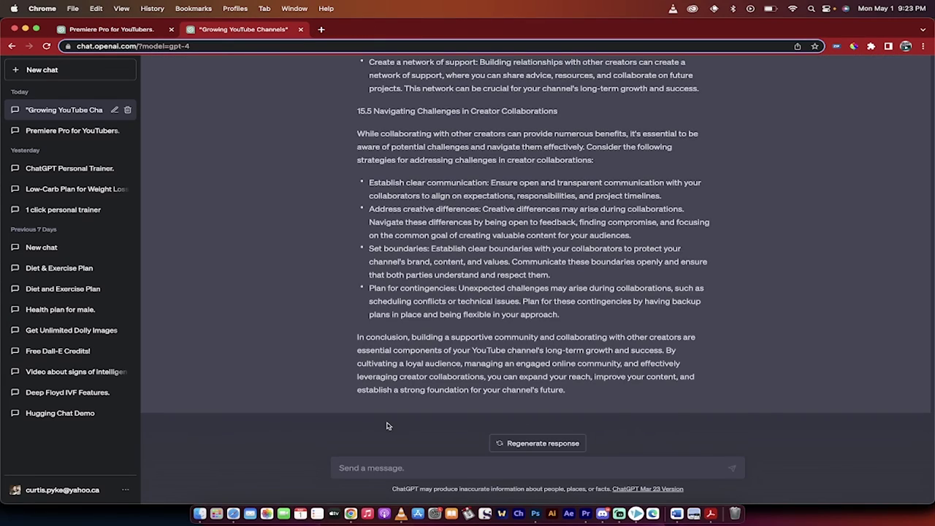
scroll(431, 292, up, 5)
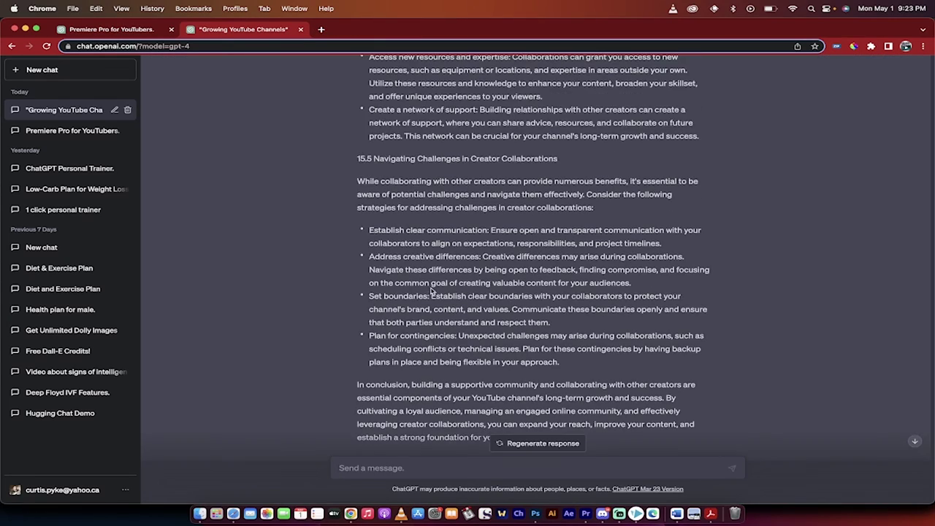
scroll(380, 179, up, 10)
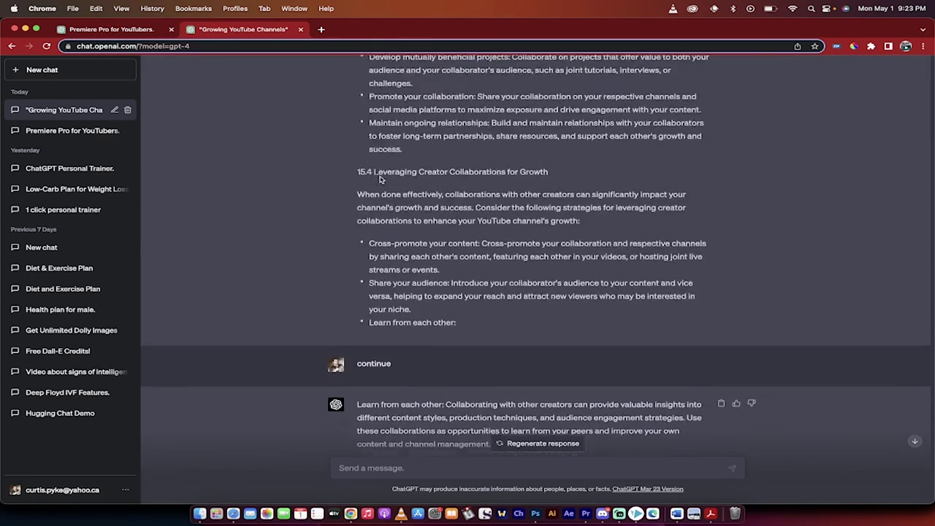
scroll(379, 179, up, 15)
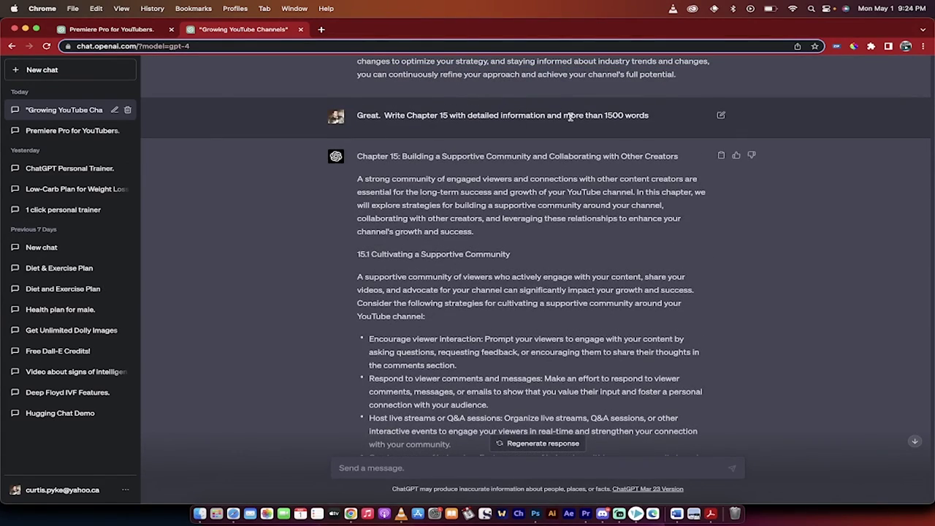
scroll(569, 238, down, 4)
scroll(569, 237, down, 13)
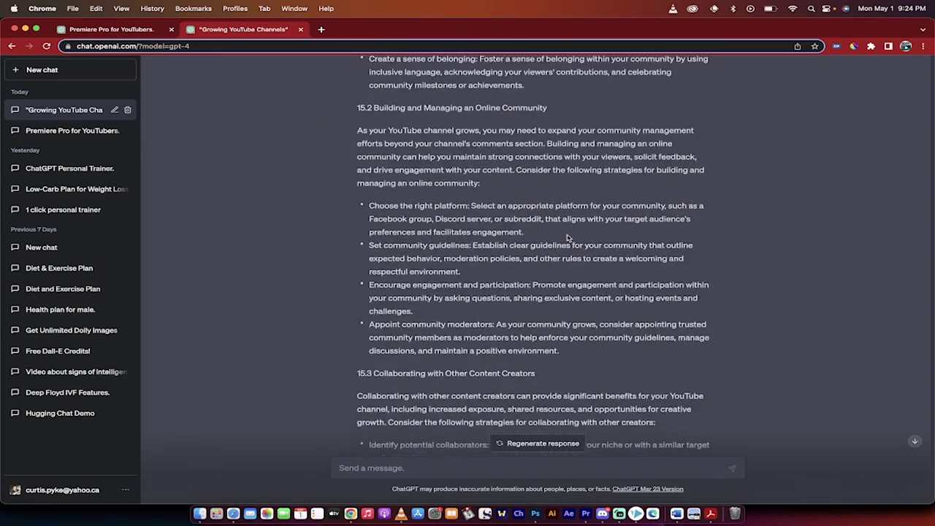
scroll(556, 322, down, 5)
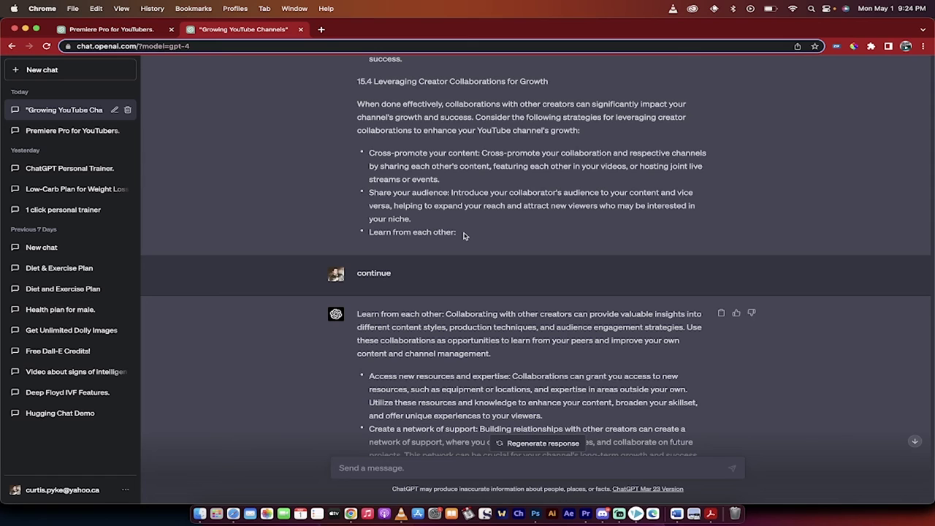
drag(356, 271, 392, 273)
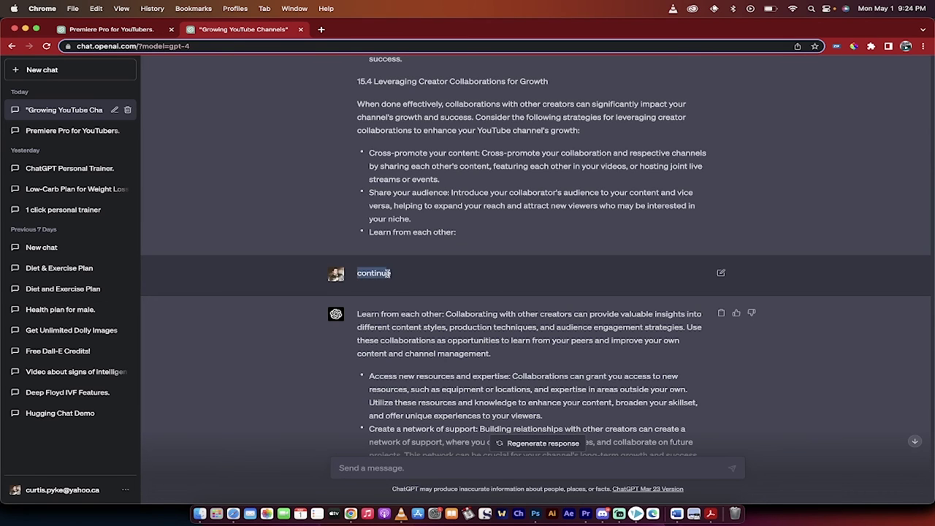
scroll(426, 296, down, 3)
click(426, 295)
scroll(426, 296, down, 7)
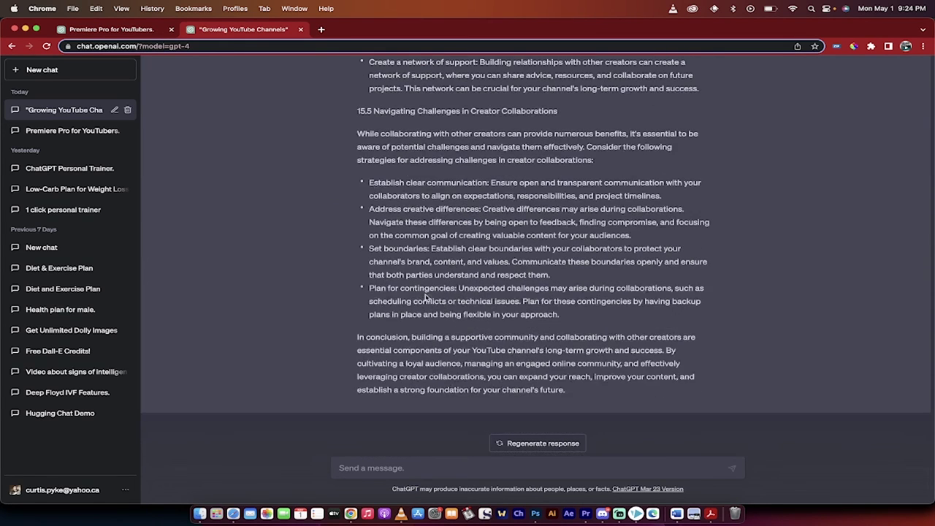
Step: Send ChatGPT the prompt 'Great. Write a 2000 word summary to this e book'
click(368, 470)
text(wr)
key(BackSpace)
key(BackSpace)
text(Great.  Writ)
text(e a 2000 wor)
text(d conclu)
key(BackSpace)
key(BackSpace)
text(summary)
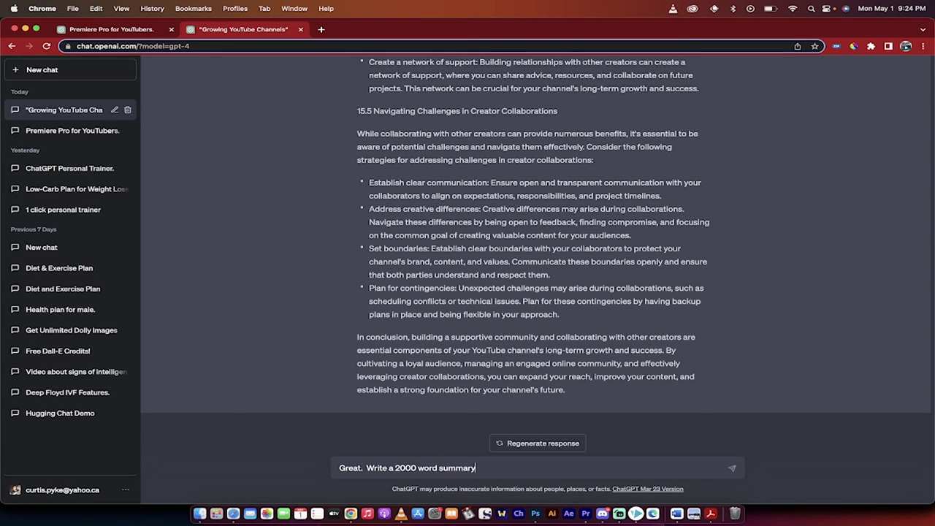
text( to this e book)
key(Return)
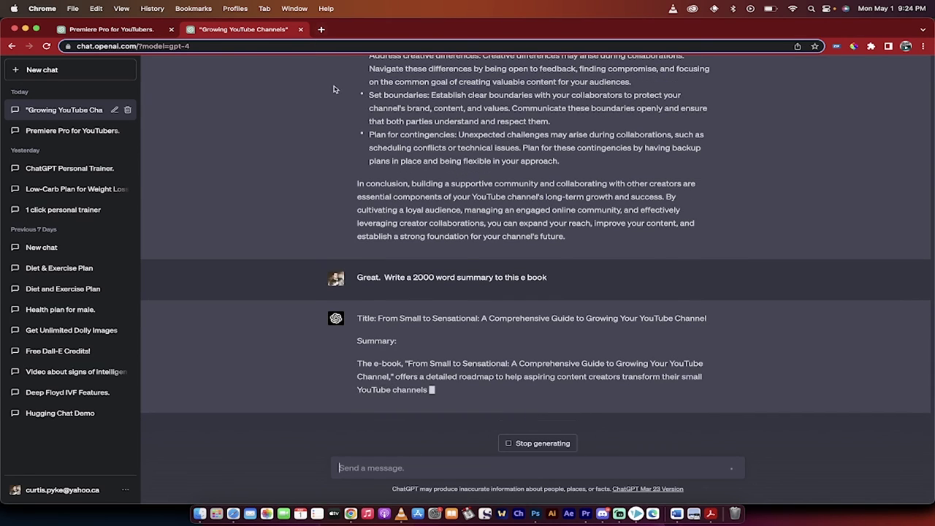
Step: Bring the VideoEditing-PremierePro Word document forward and scroll through its opening chapters
click(677, 513)
scroll(394, 284, down, 5)
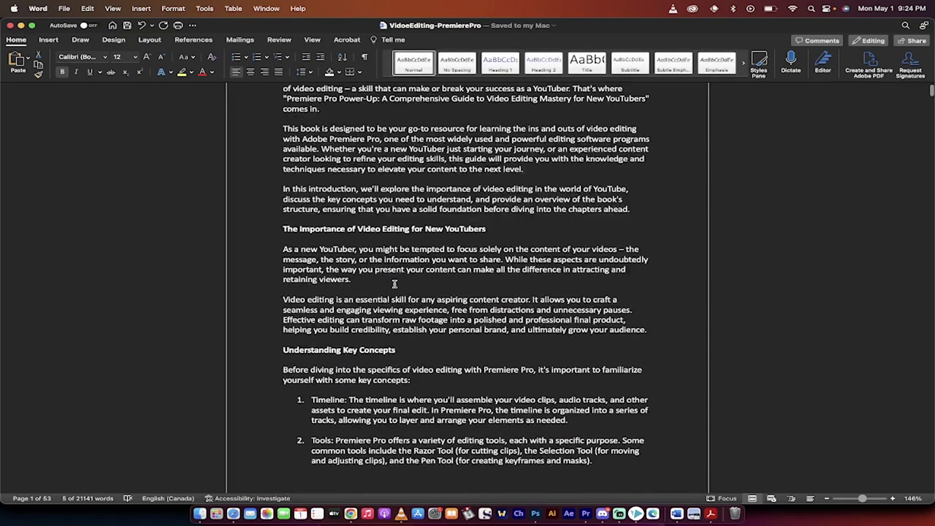
scroll(387, 219, up, 6)
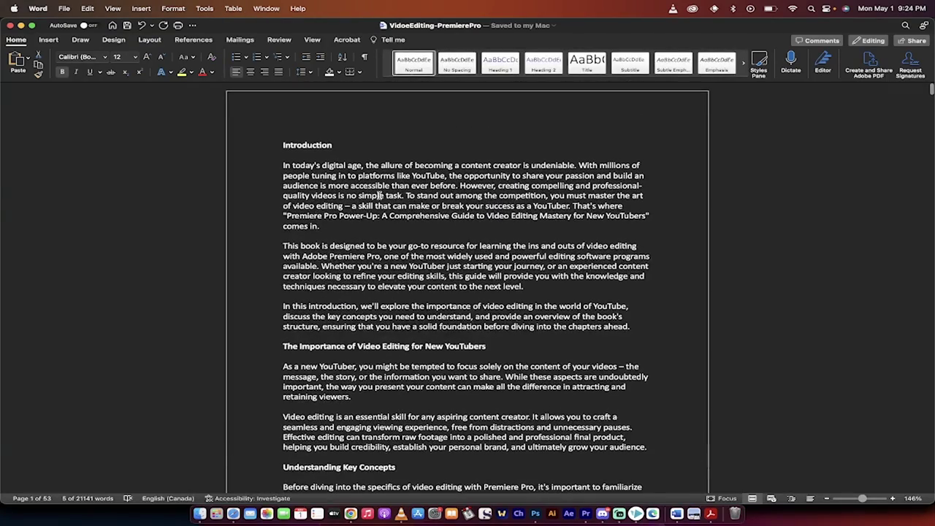
scroll(363, 261, down, 9)
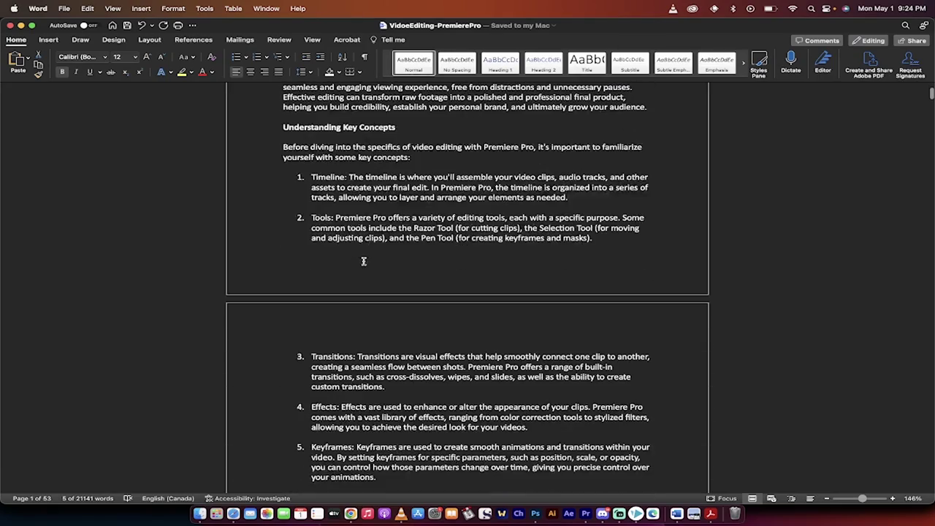
scroll(363, 261, down, 15)
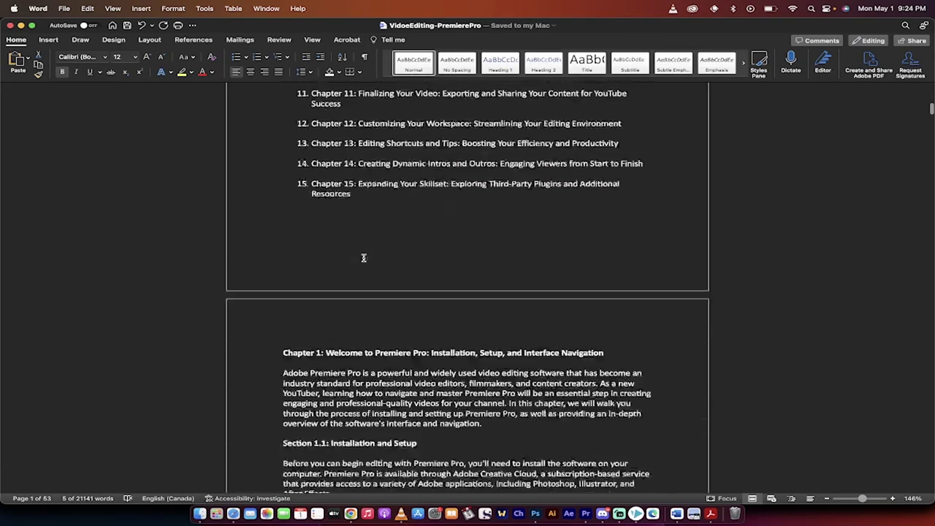
scroll(363, 257, down, 10)
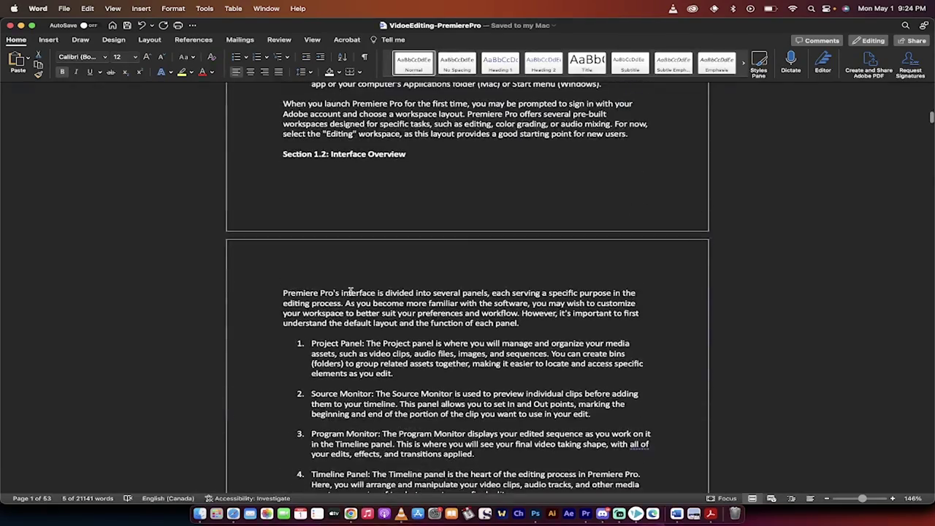
scroll(342, 312, down, 4)
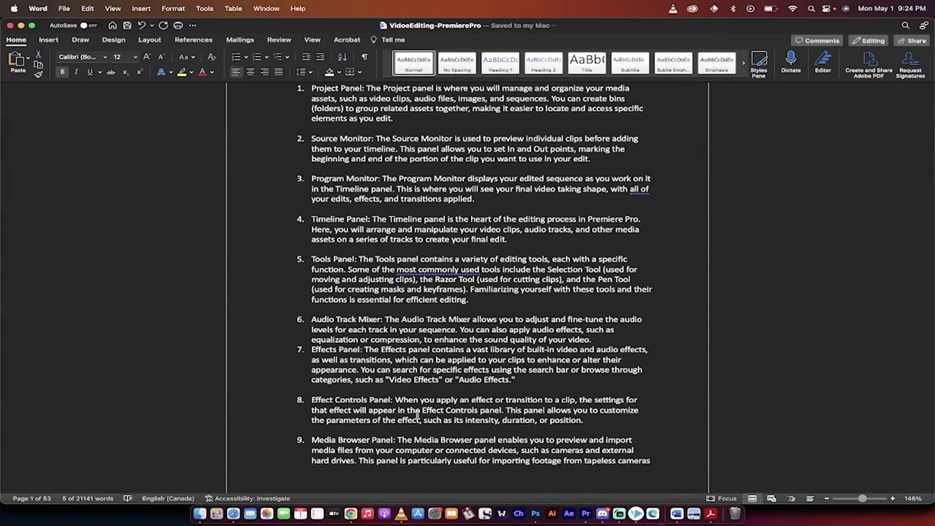
scroll(417, 415, down, 10)
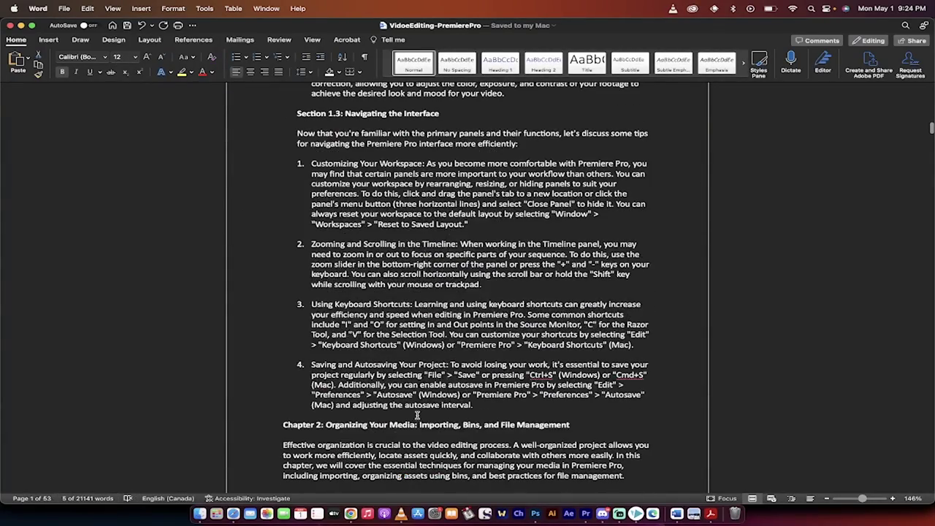
Step: Glance at the ChatGPT conversation, then scroll Word to Chapter 2's Section 2.1, Importing Media
click(350, 513)
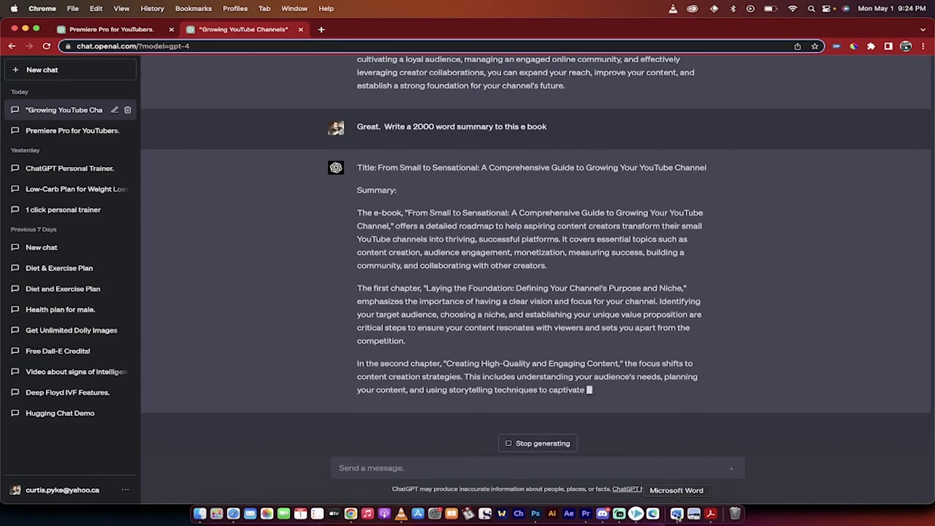
click(676, 514)
scroll(462, 337, down, 5)
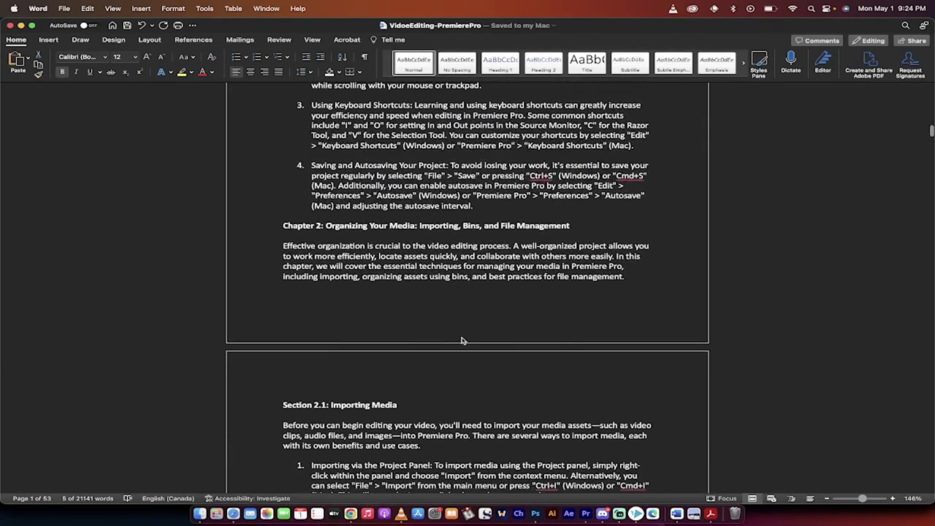
scroll(462, 340, down, 3)
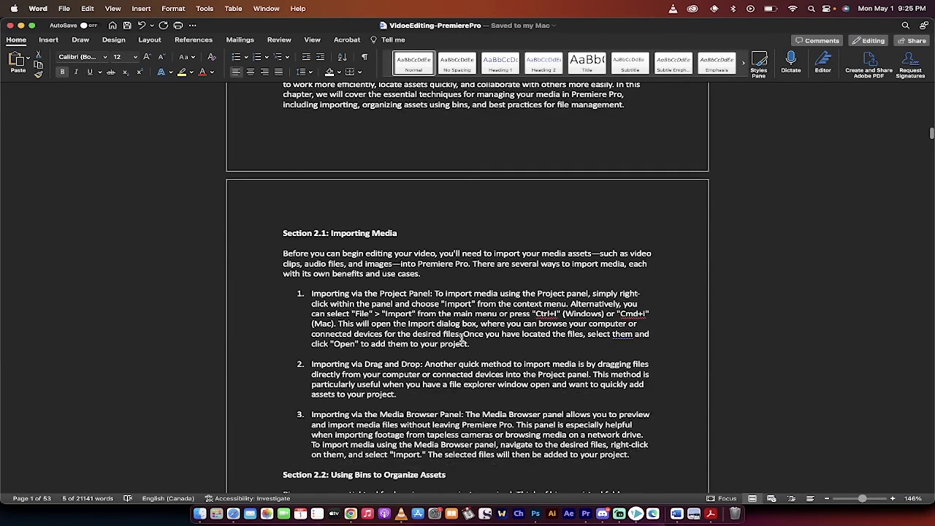